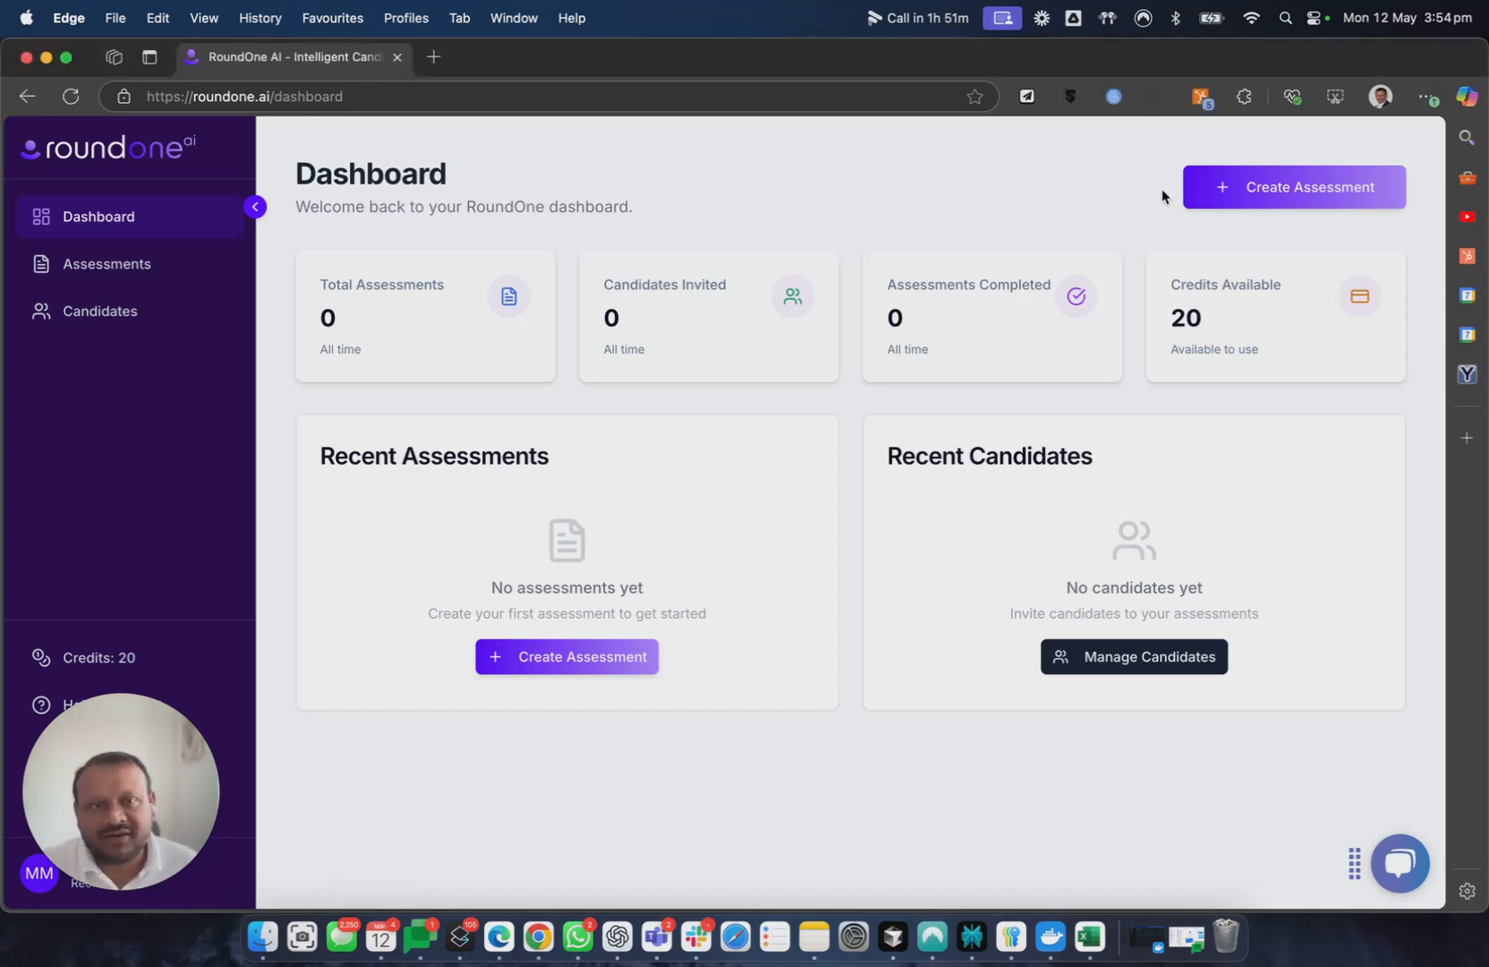
Start a new assessment for a mid-level Data Scientist role and continue to the assessment type choice.
click(1234, 188)
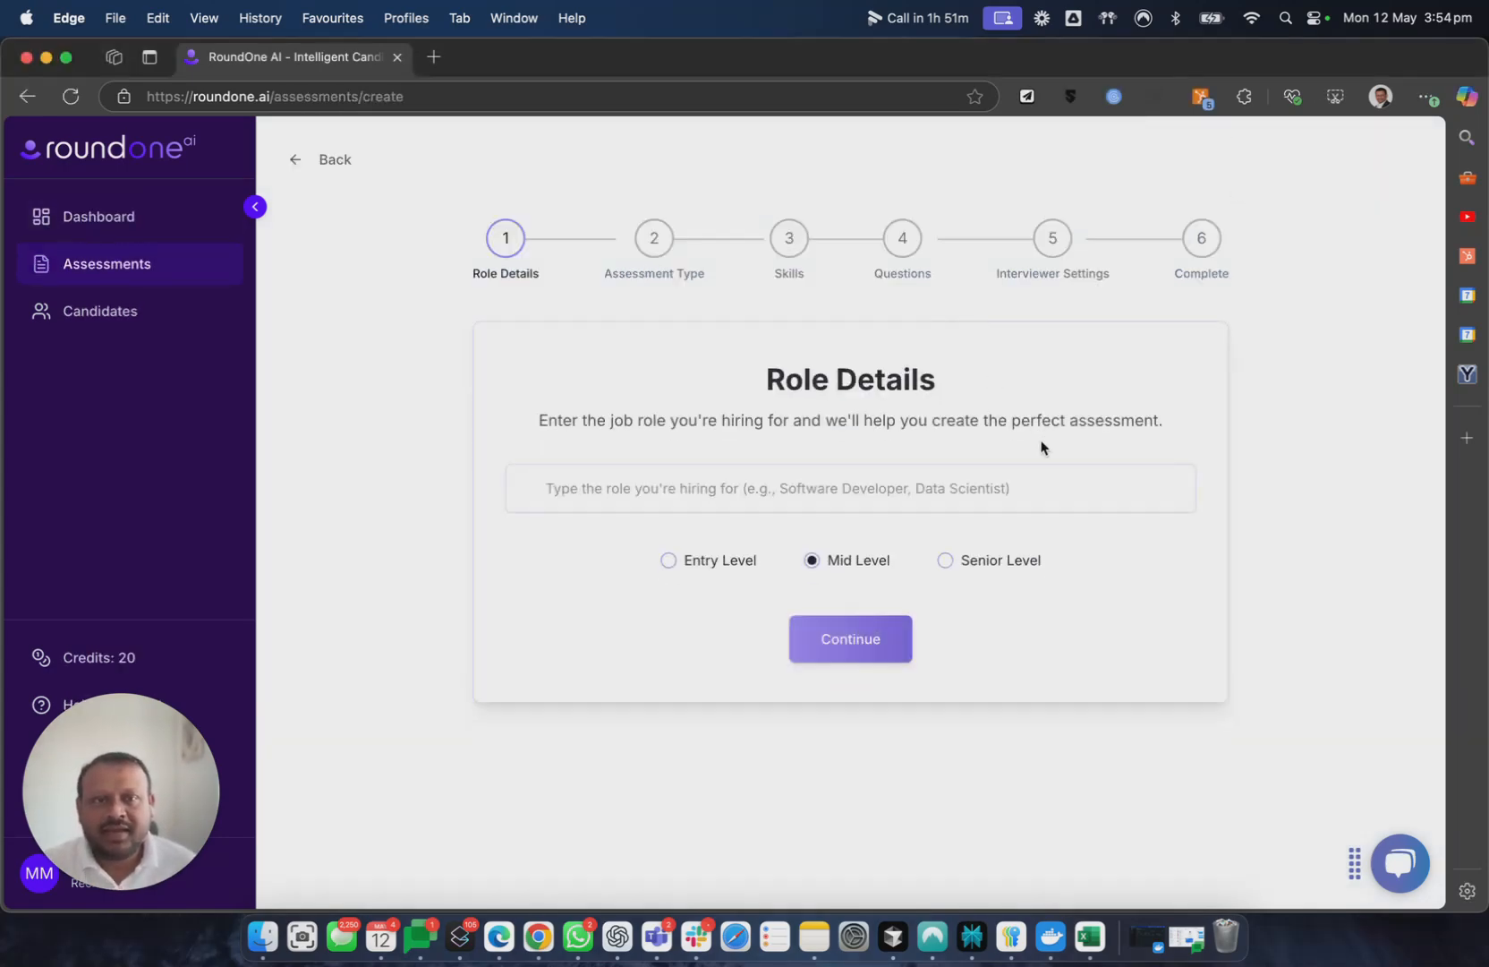
click(1045, 488)
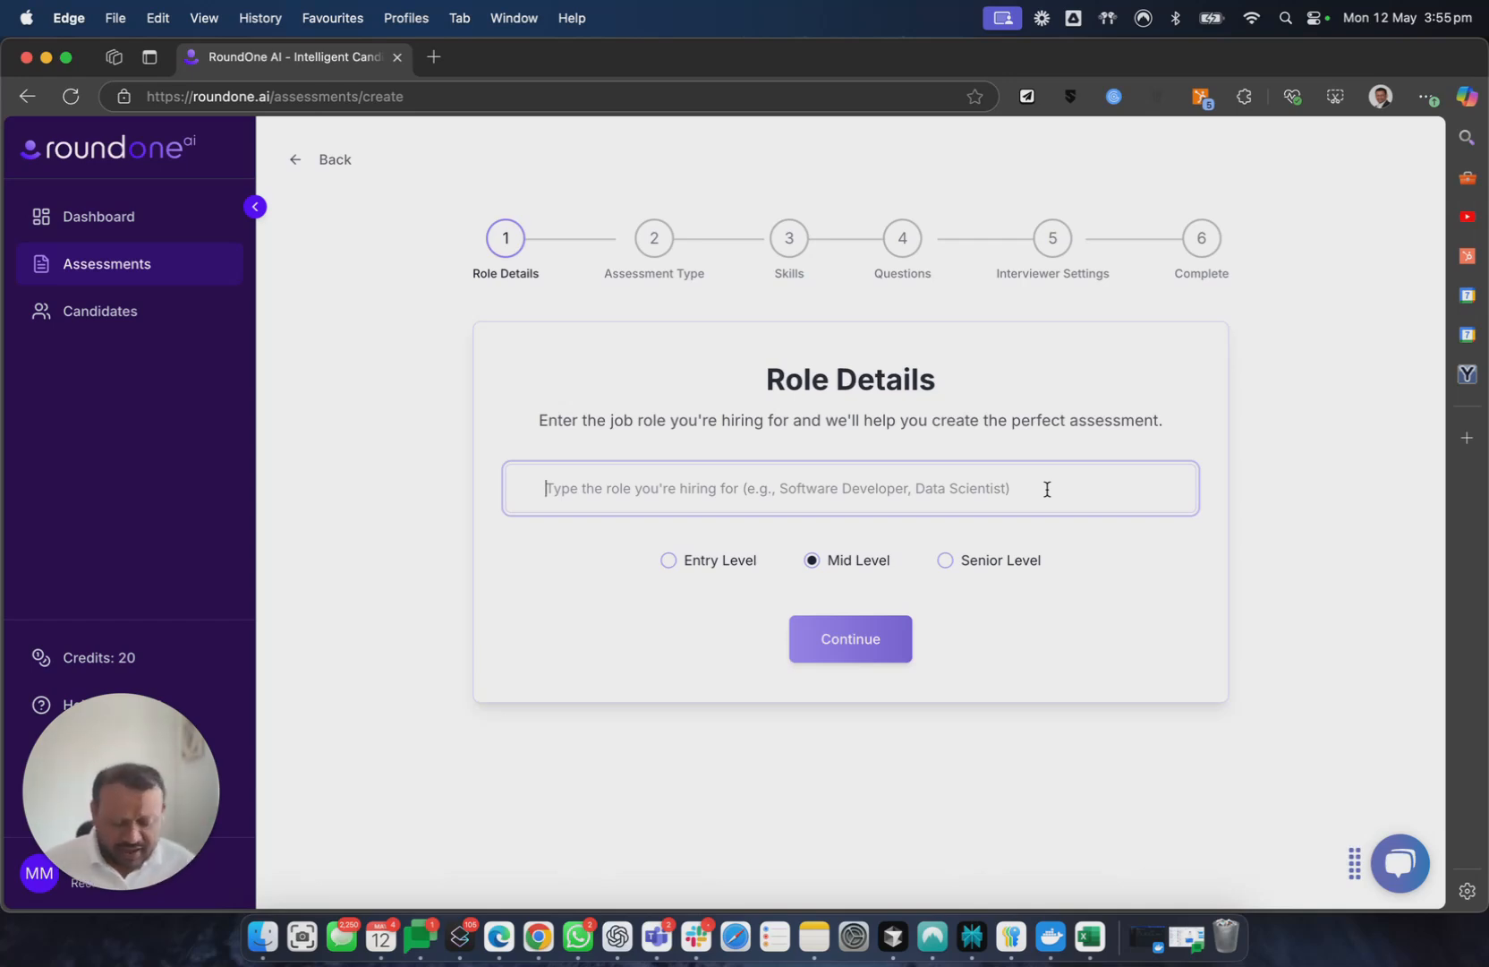
text(Data Scienti)
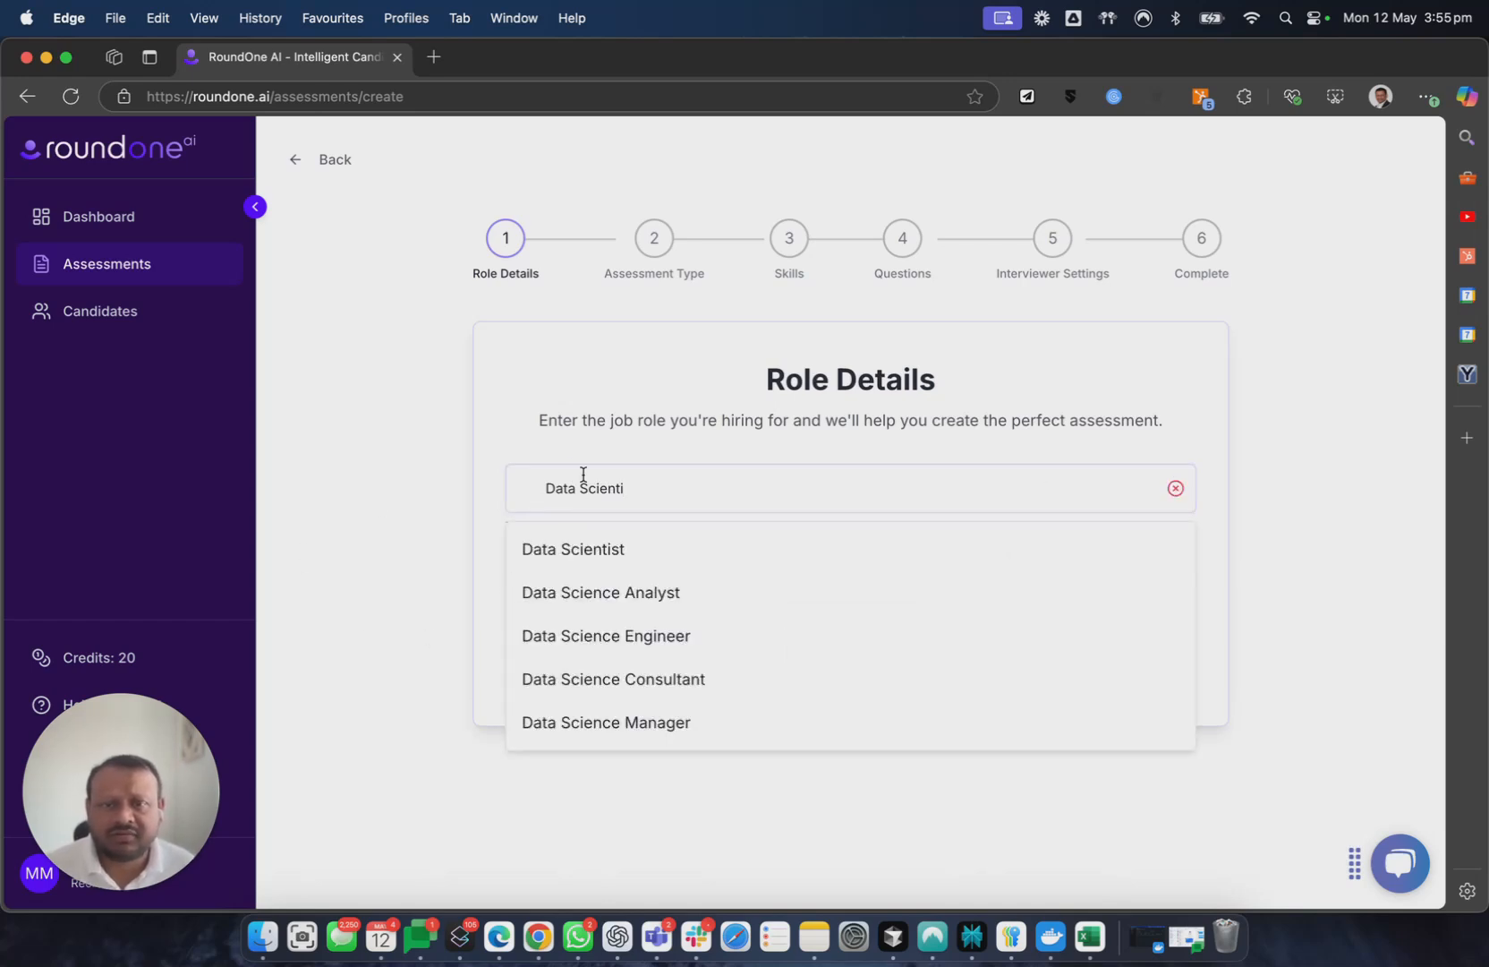
click(591, 552)
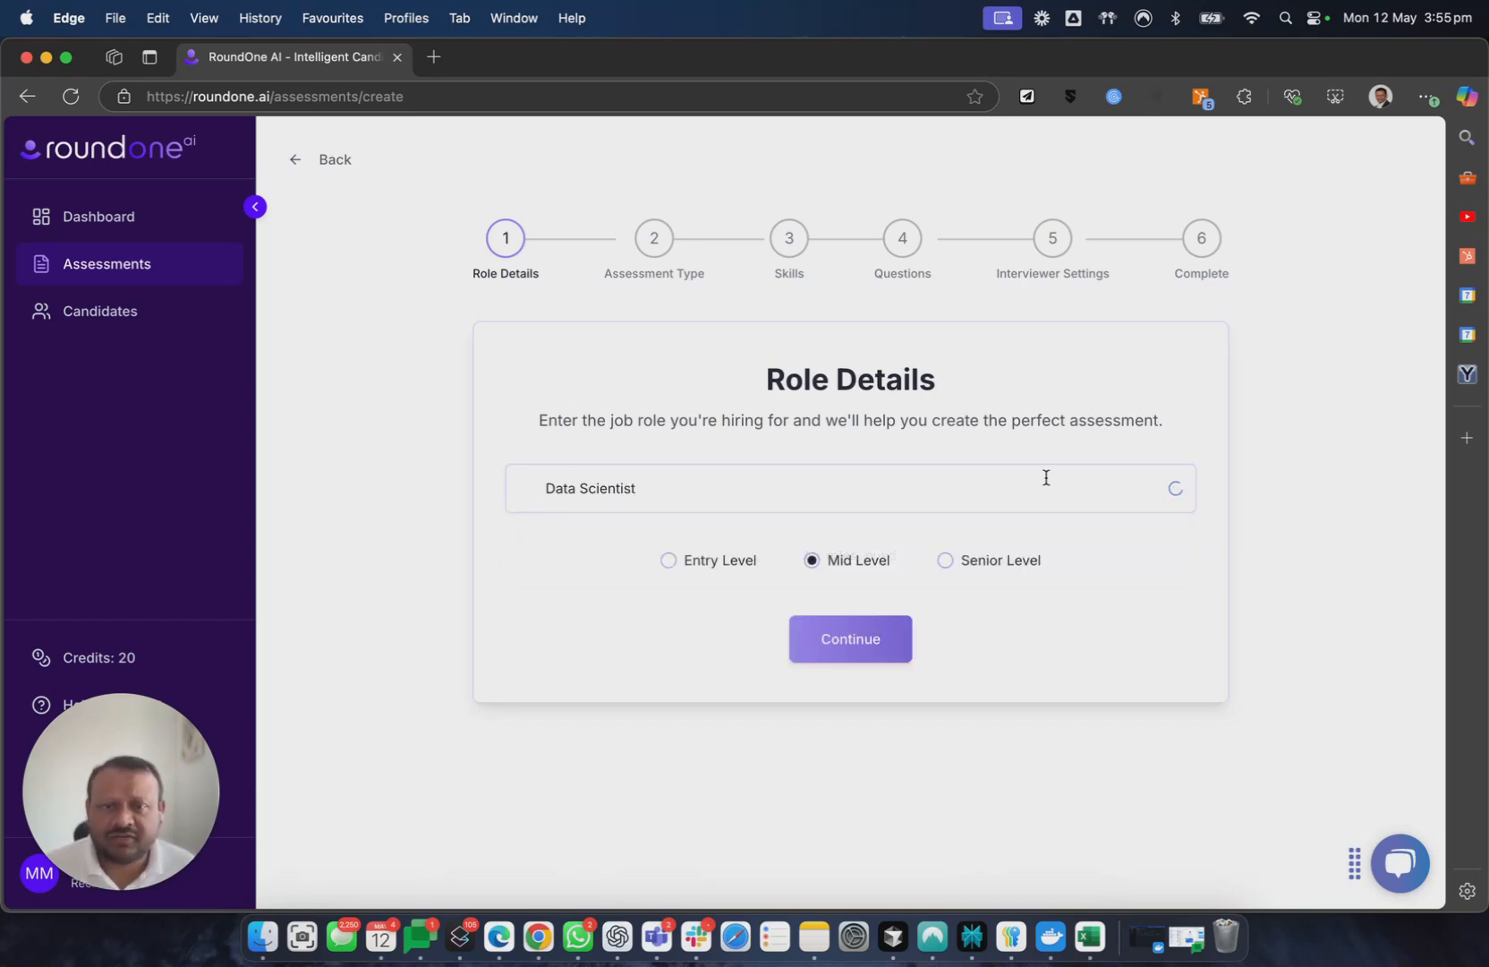
click(865, 638)
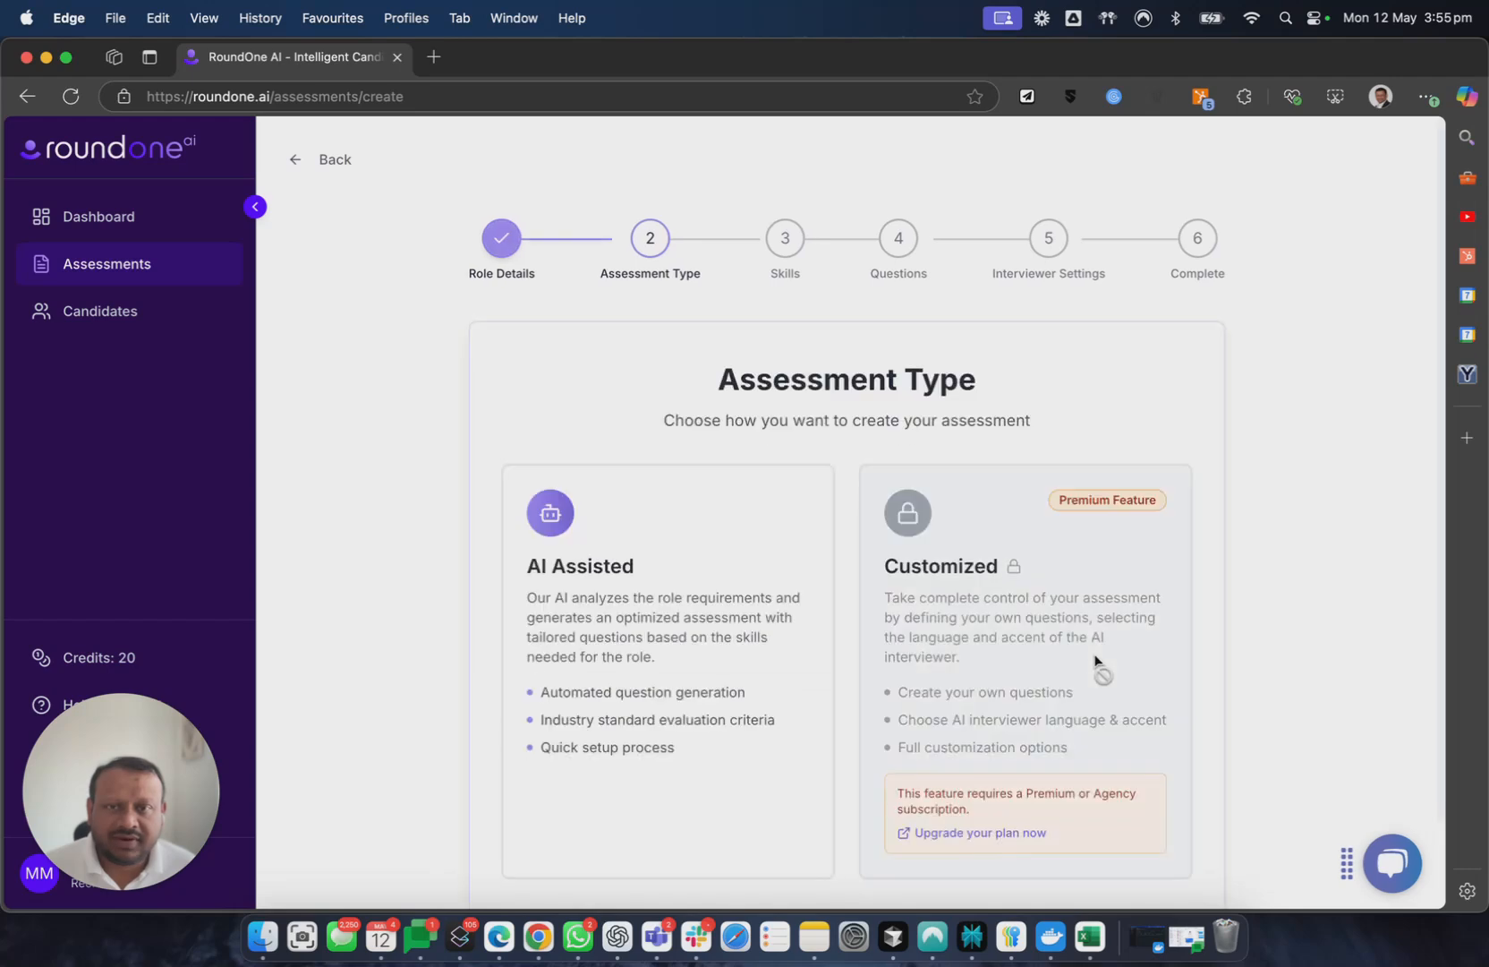
Open the plan upgrade options from the locked Customized type and start the 14-day free Premium trial.
scroll(775, 573, down, 2)
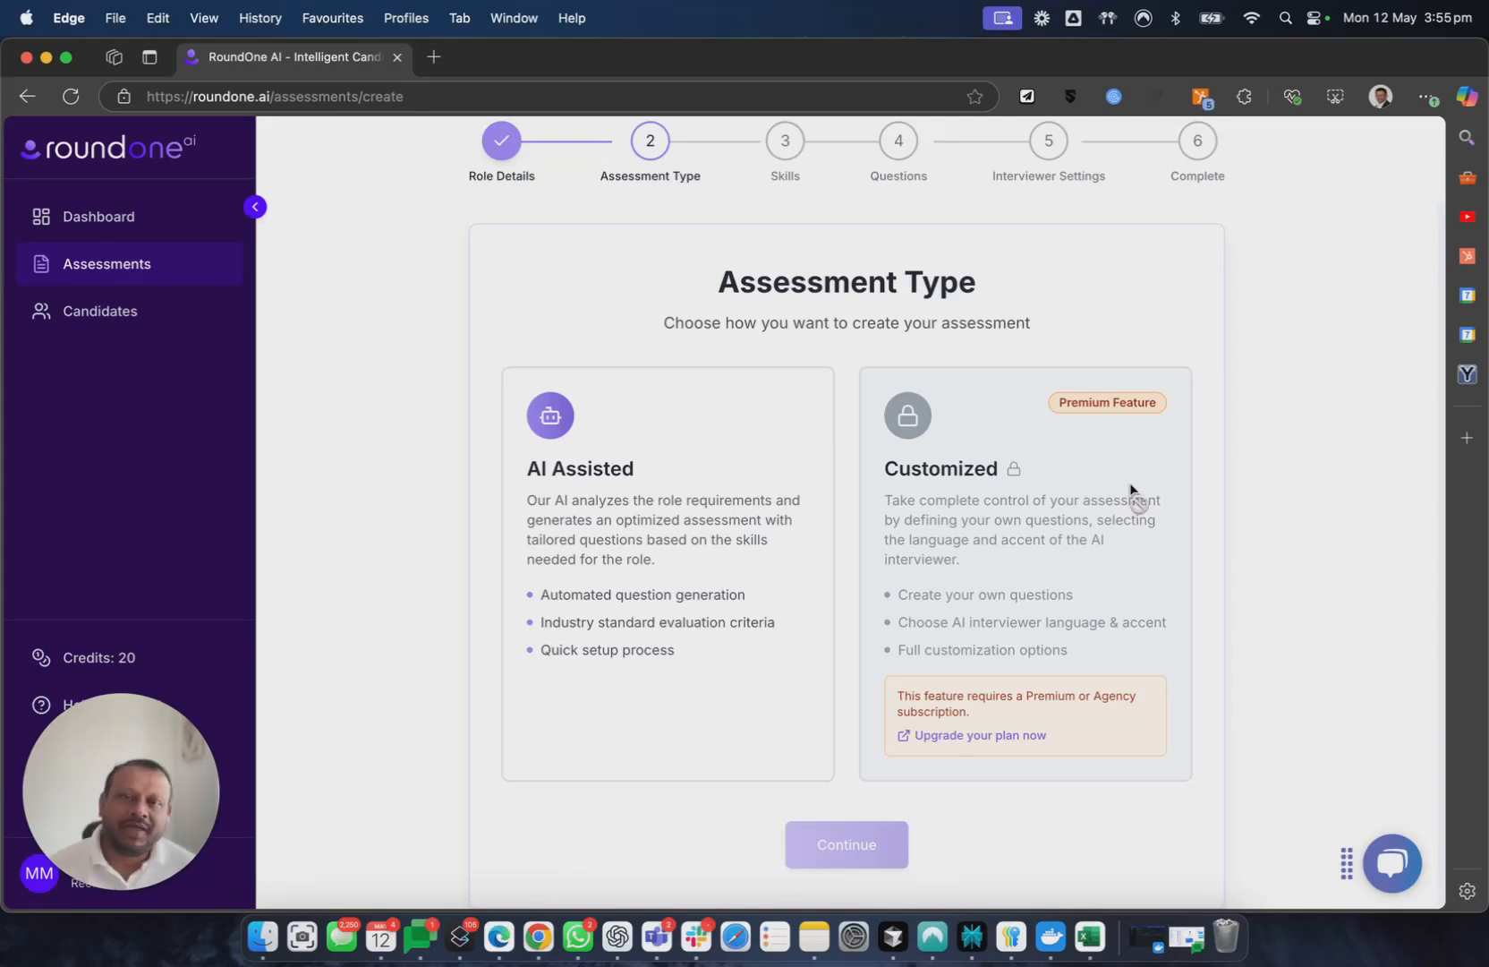
scroll(1138, 499, up, 2)
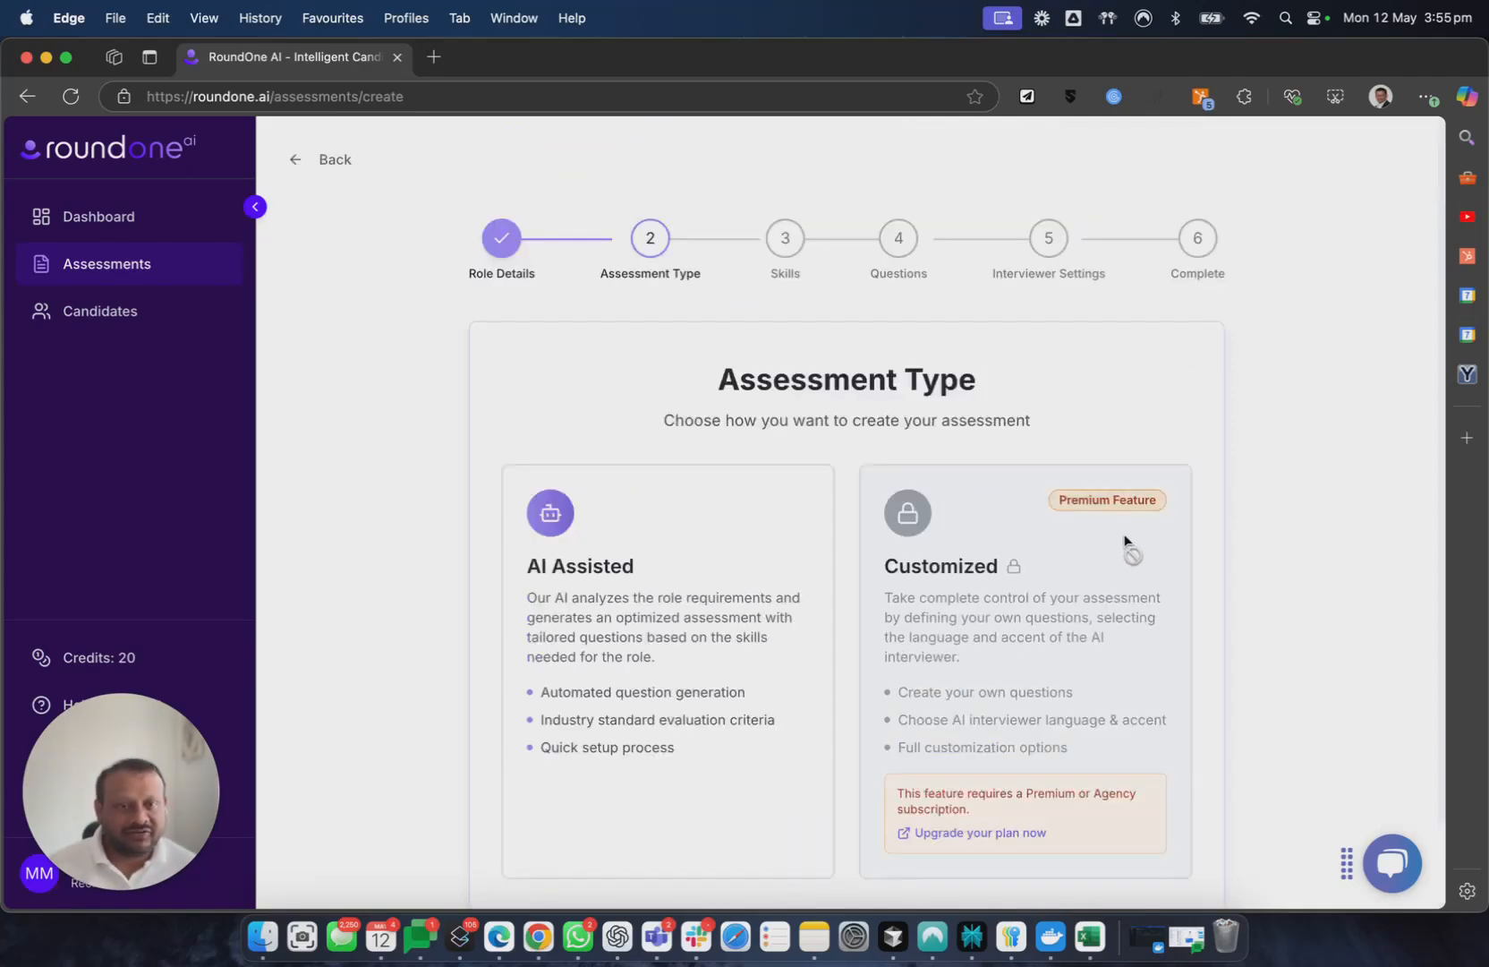
scroll(1124, 572, down, 2)
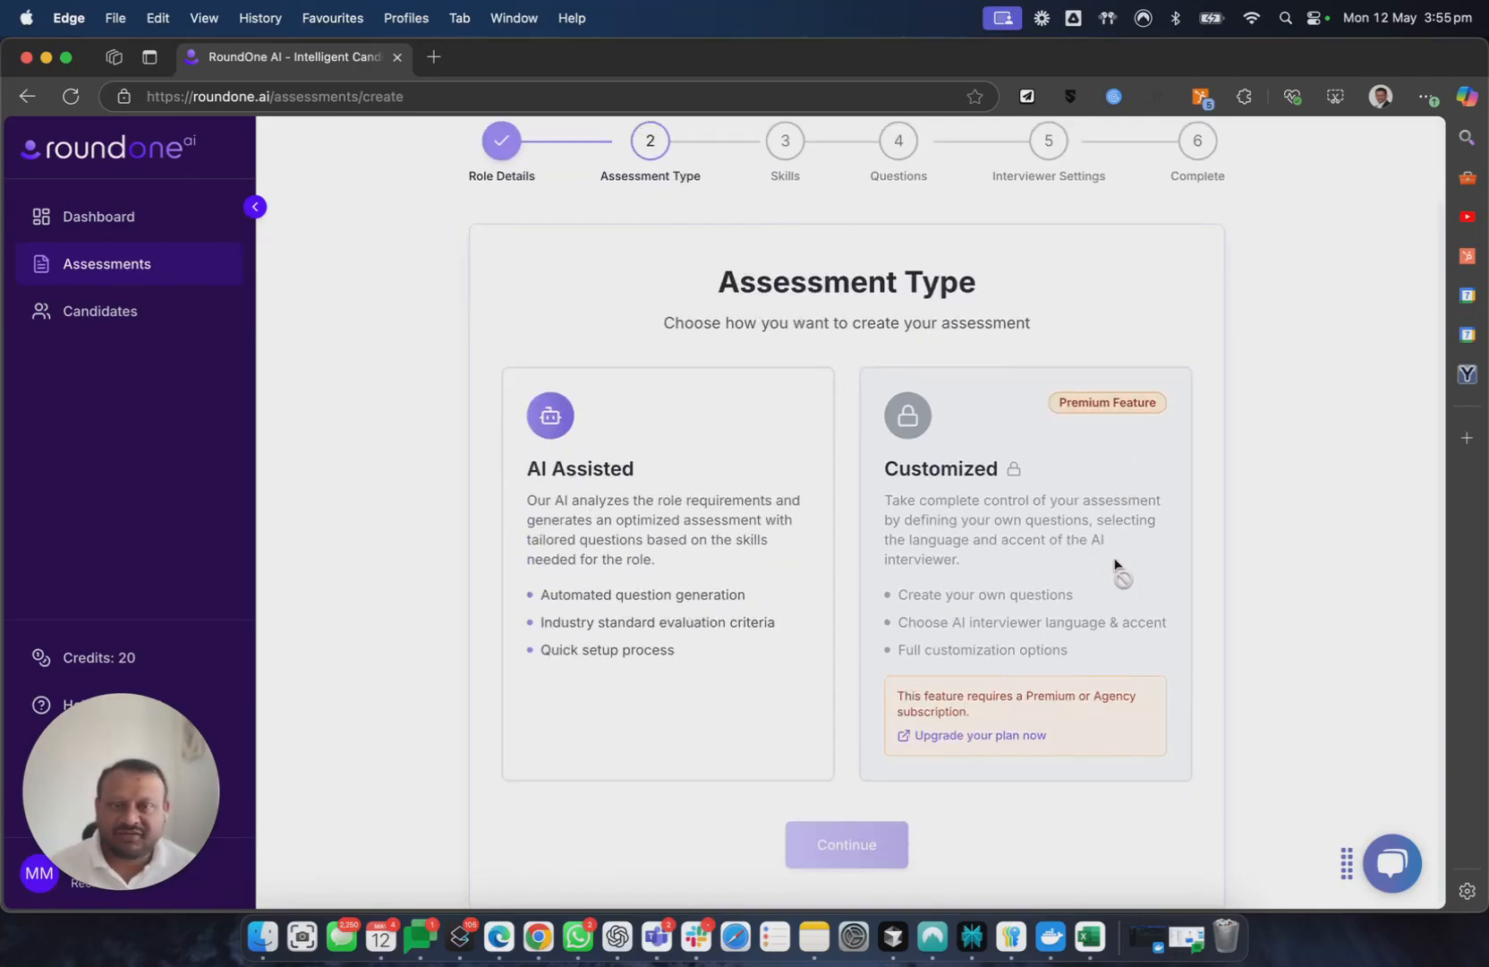
click(1000, 735)
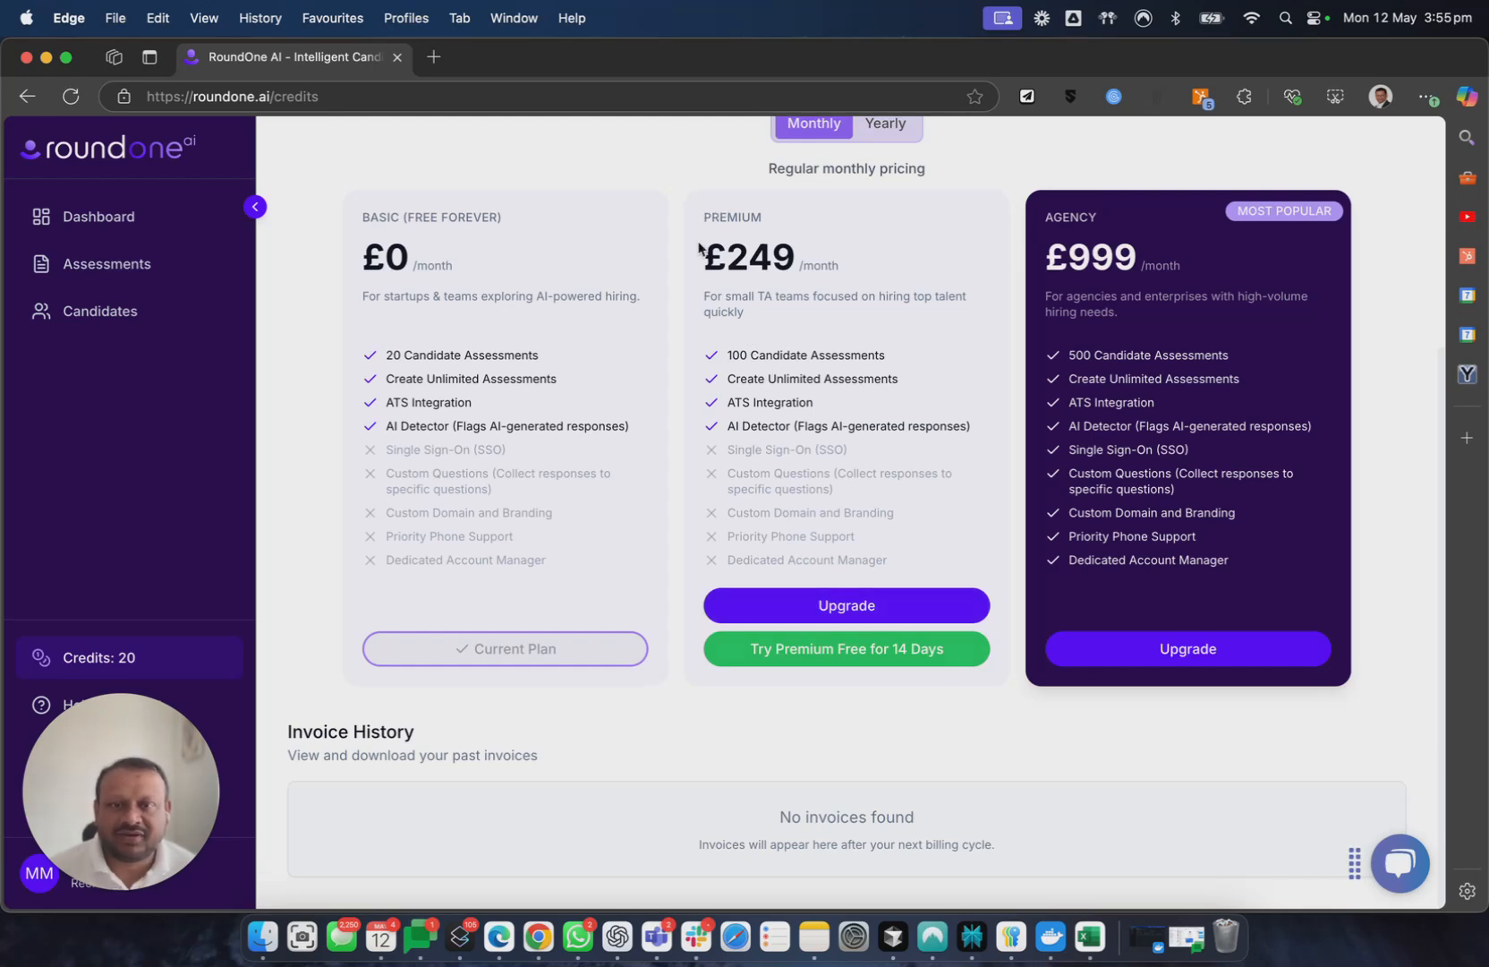
click(838, 650)
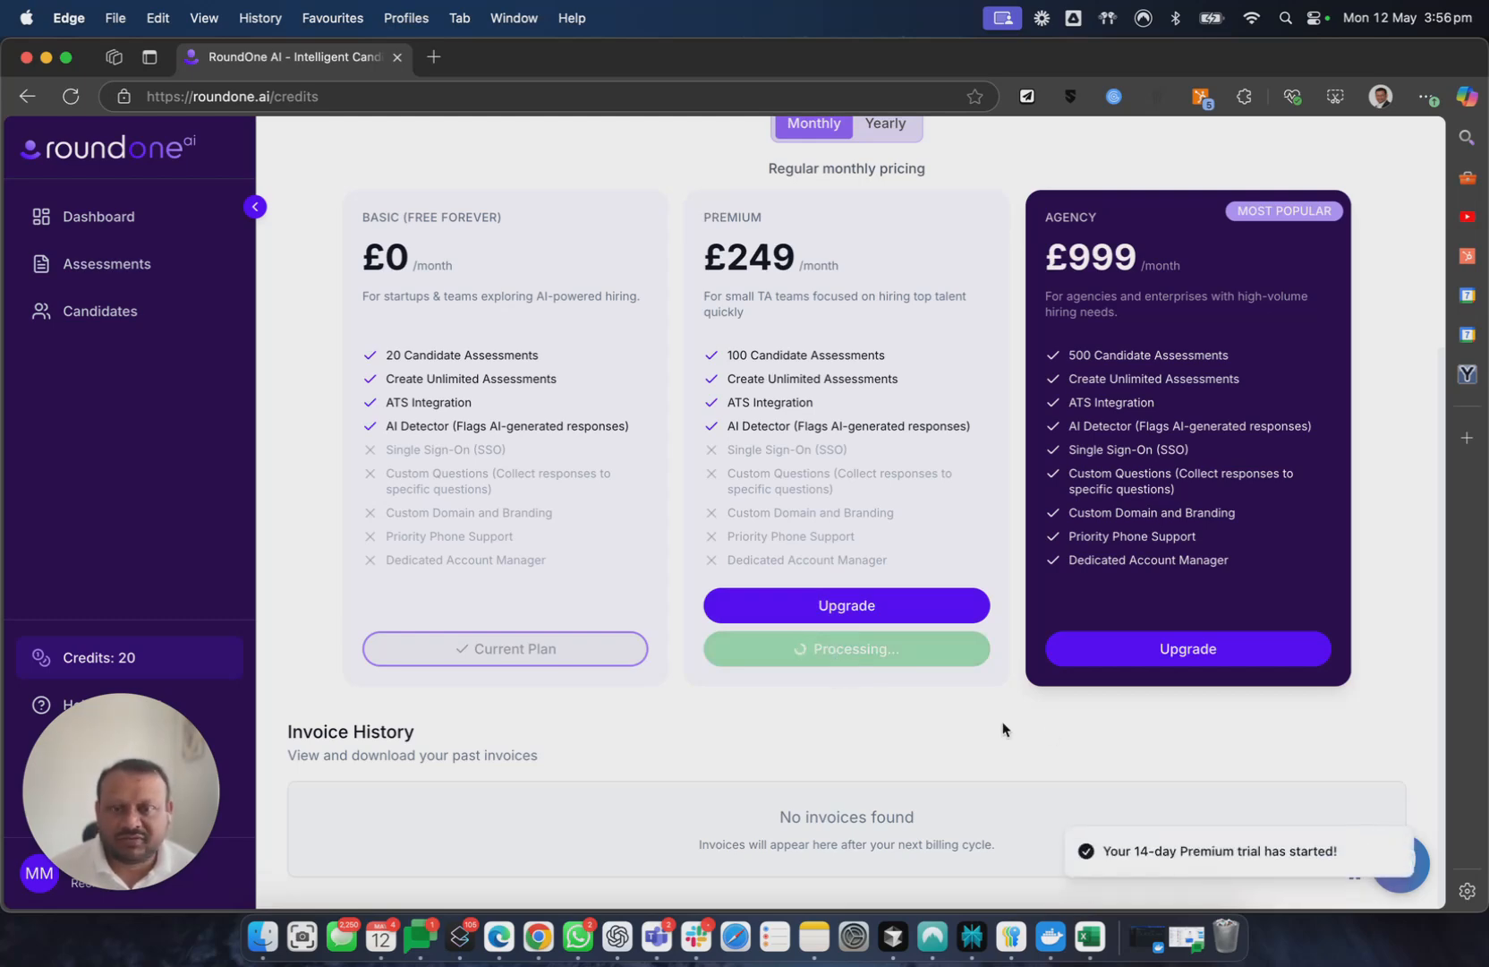
scroll(1013, 723, up, 4)
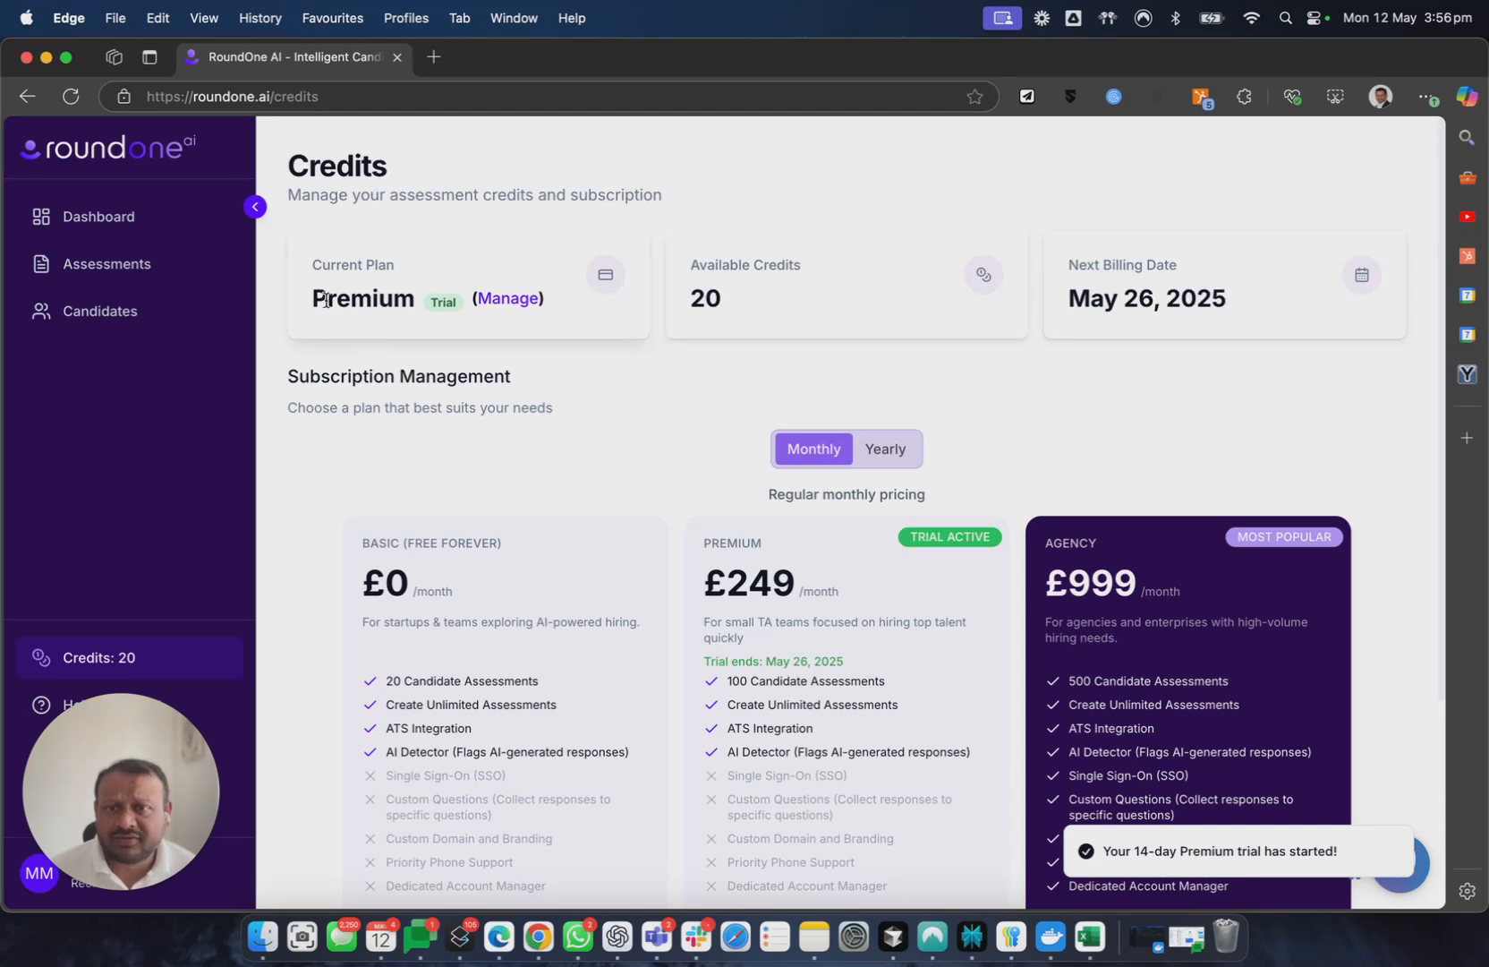
Create a new assessment for a mid-level Data Scientist role and choose the Customized assessment type.
click(126, 261)
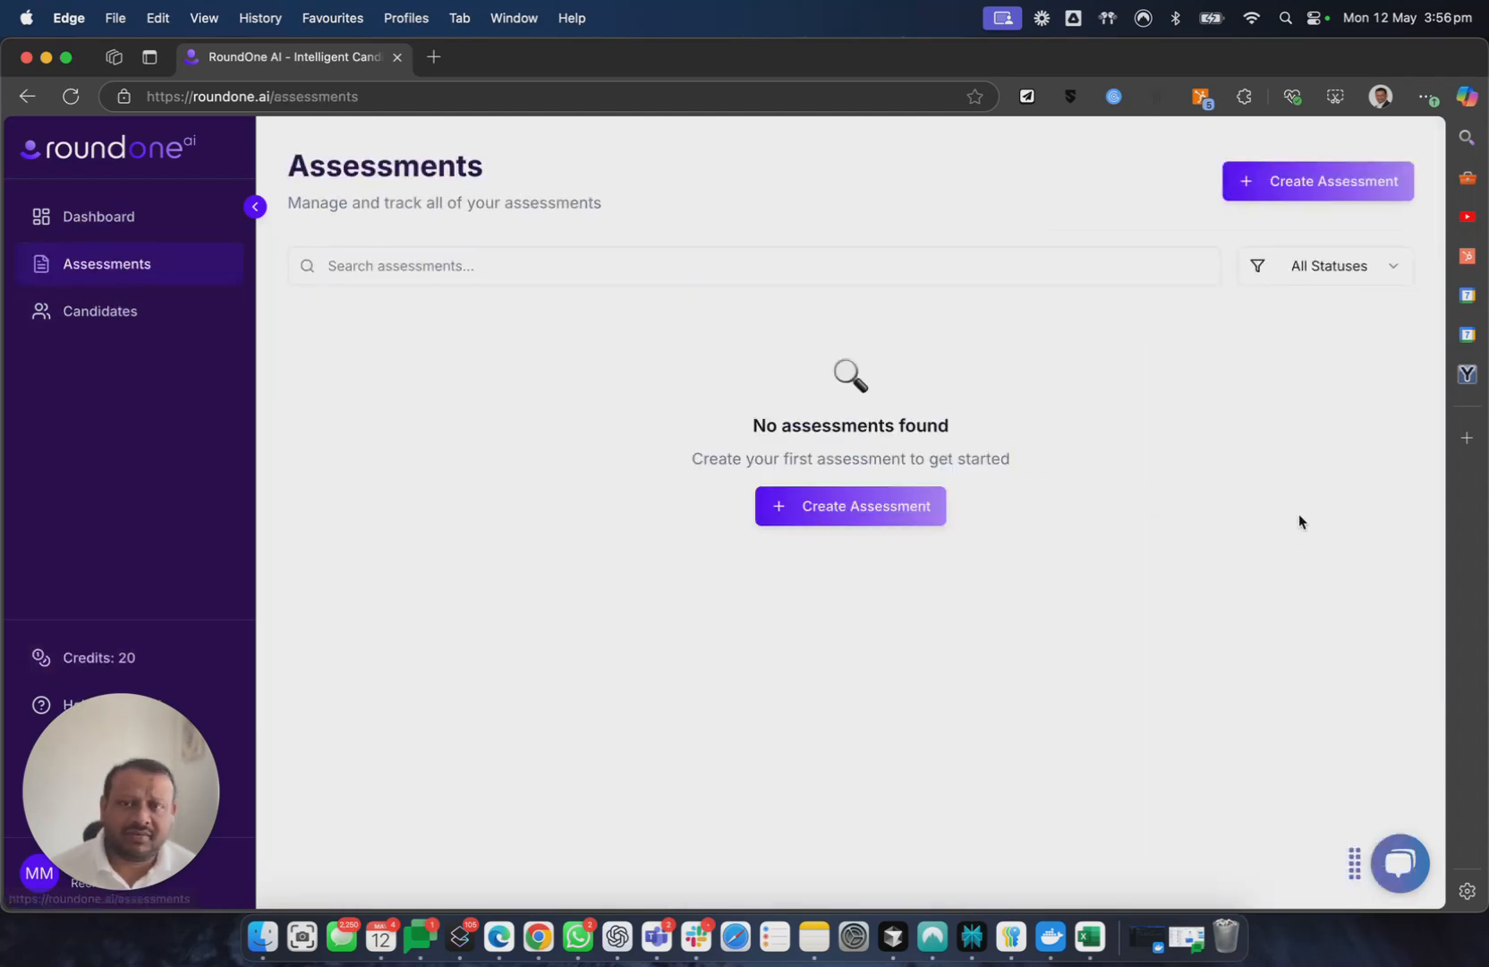
click(1329, 183)
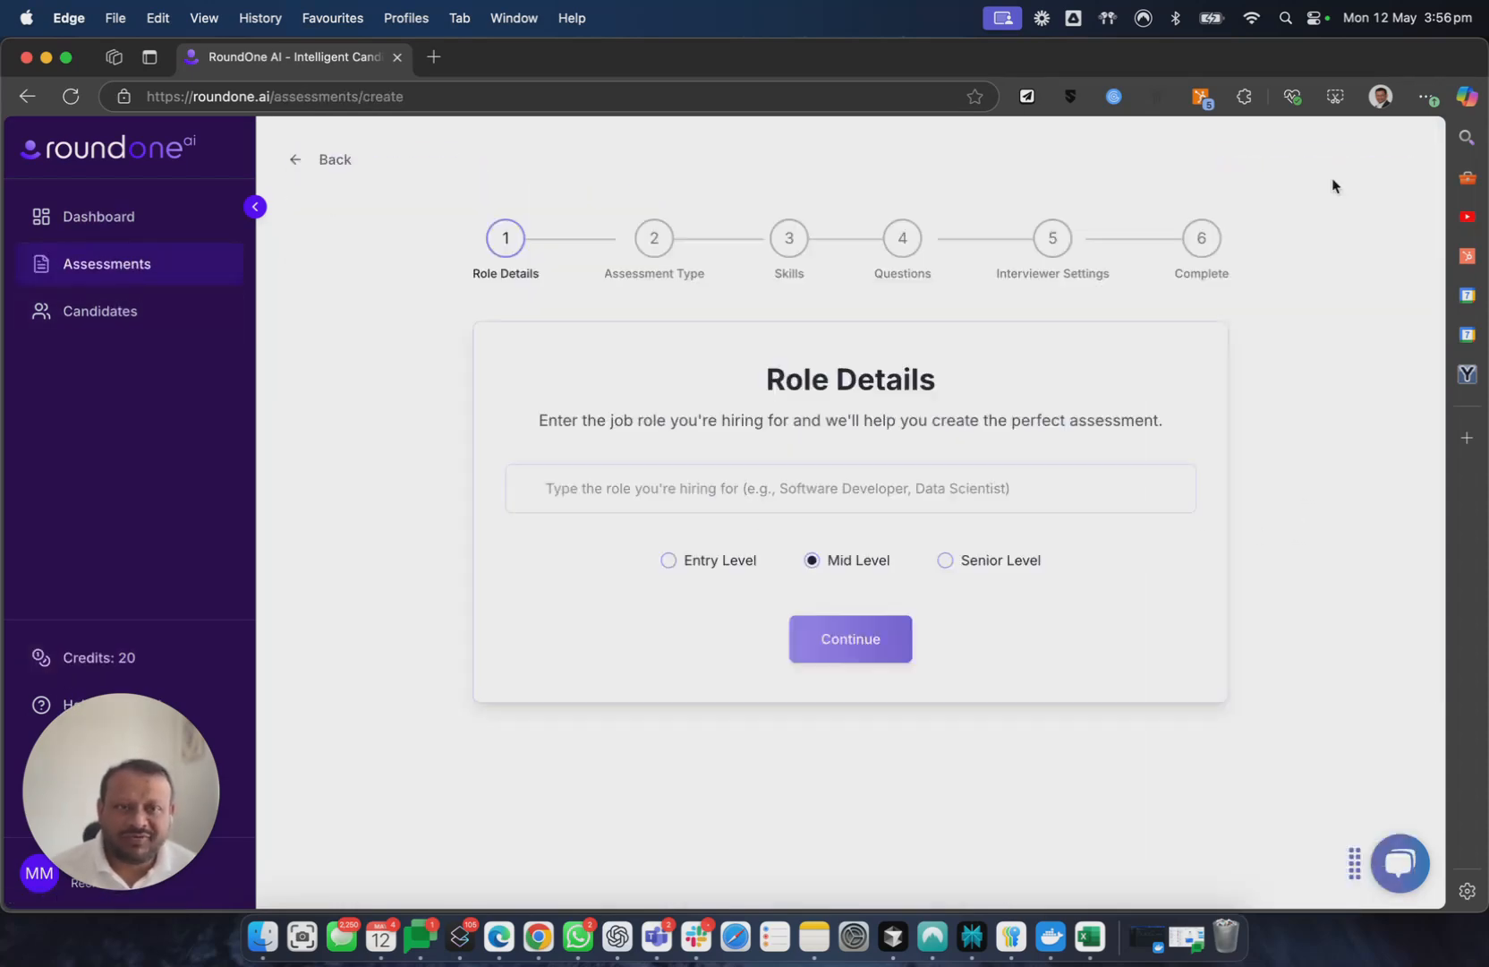
click(914, 491)
text(Data Scienti)
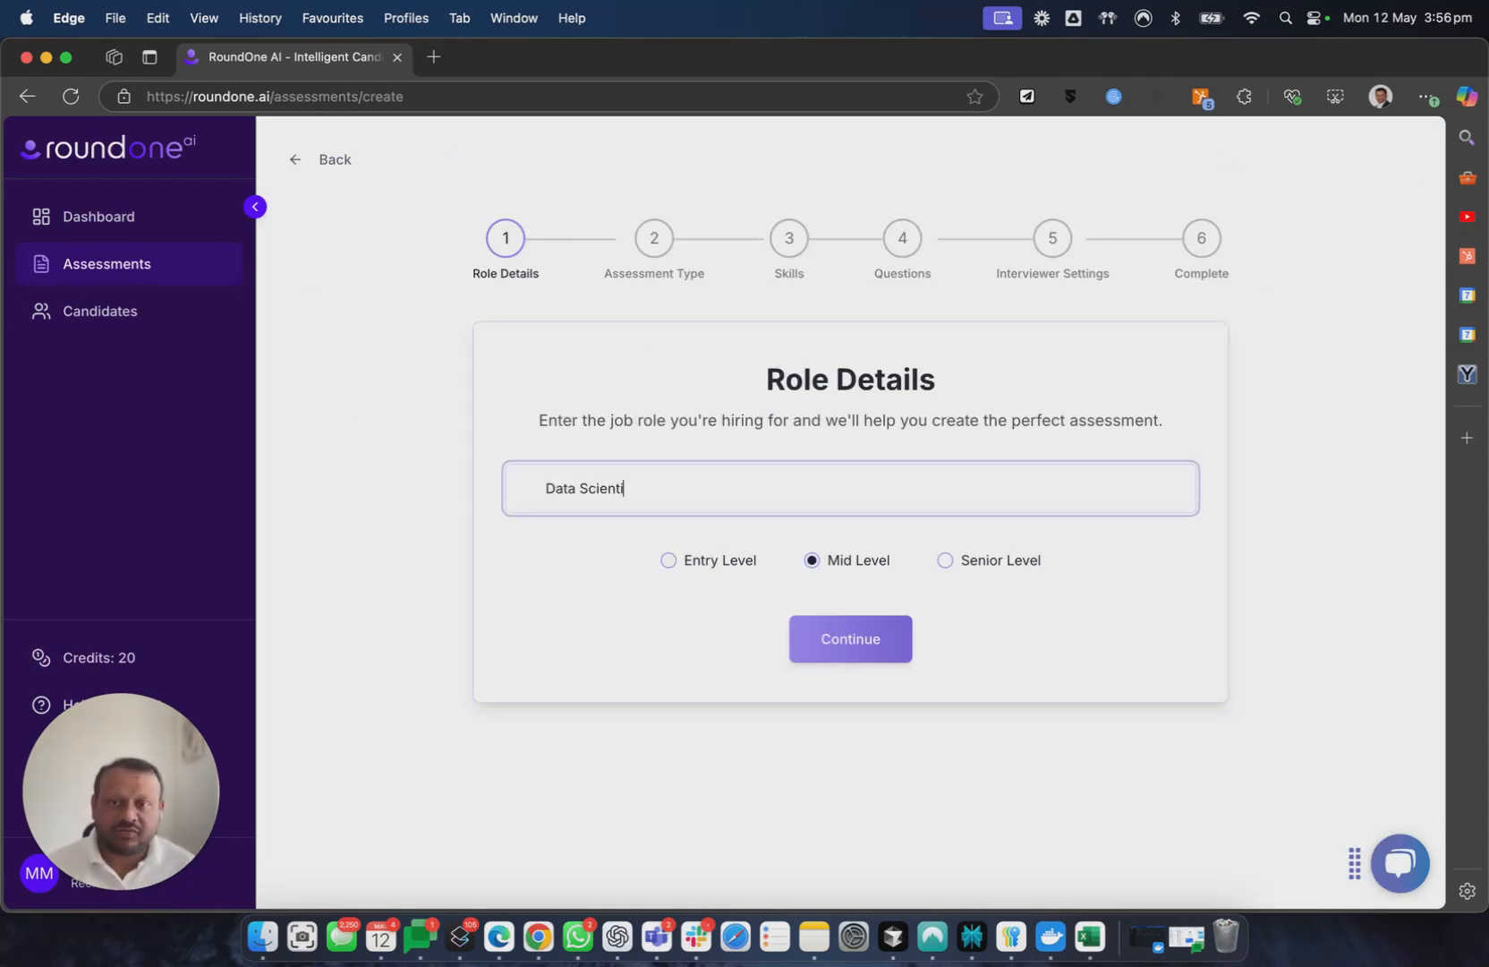
click(588, 551)
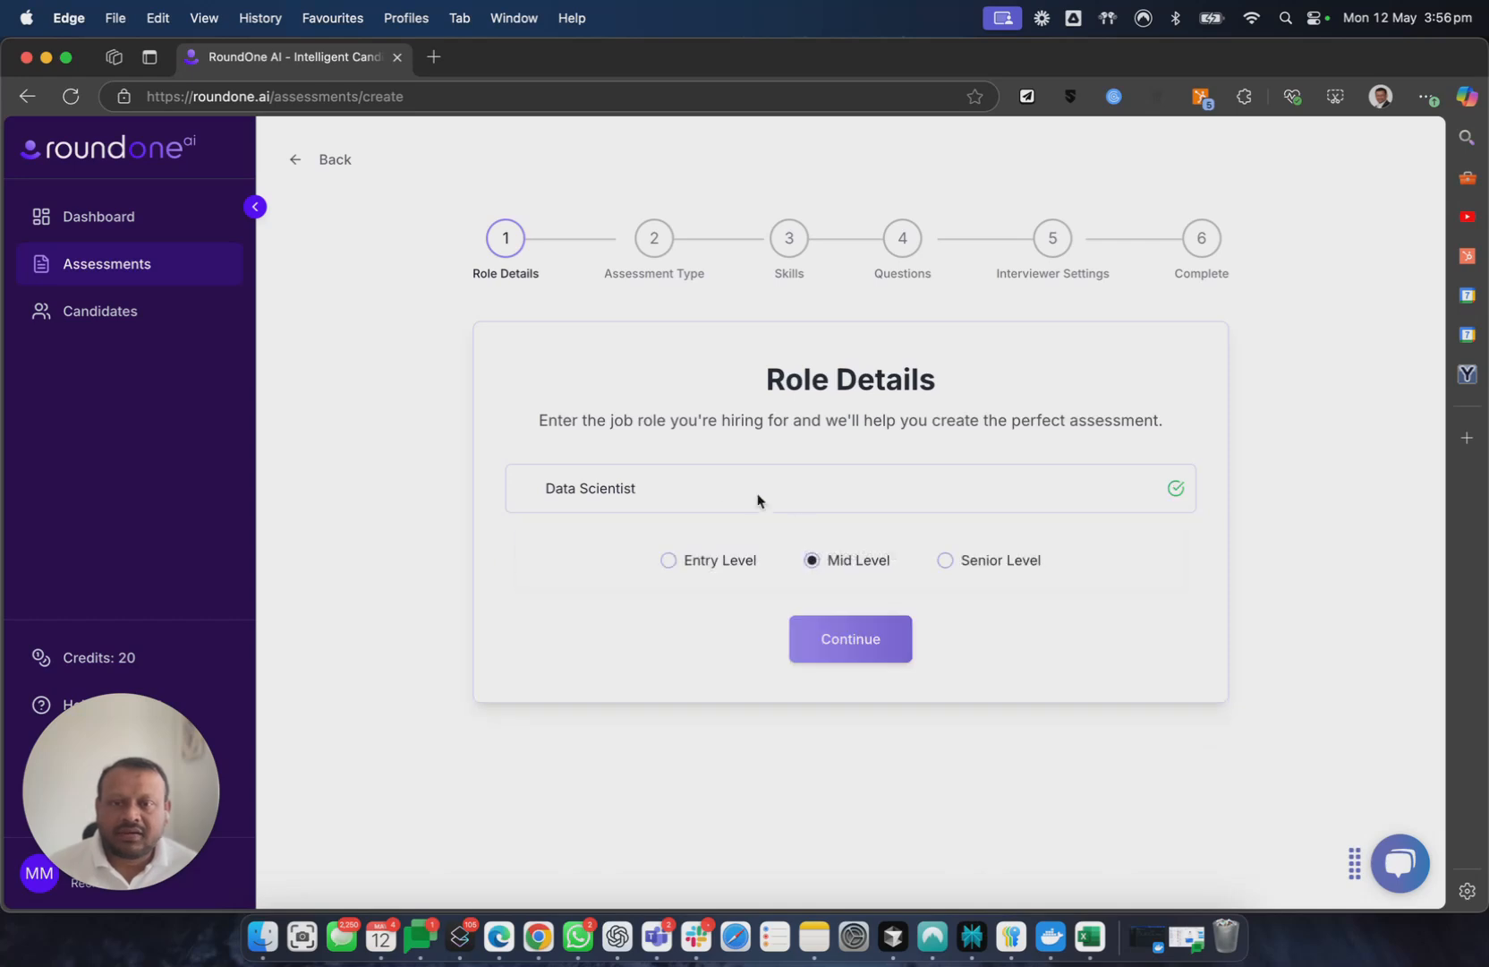
click(856, 642)
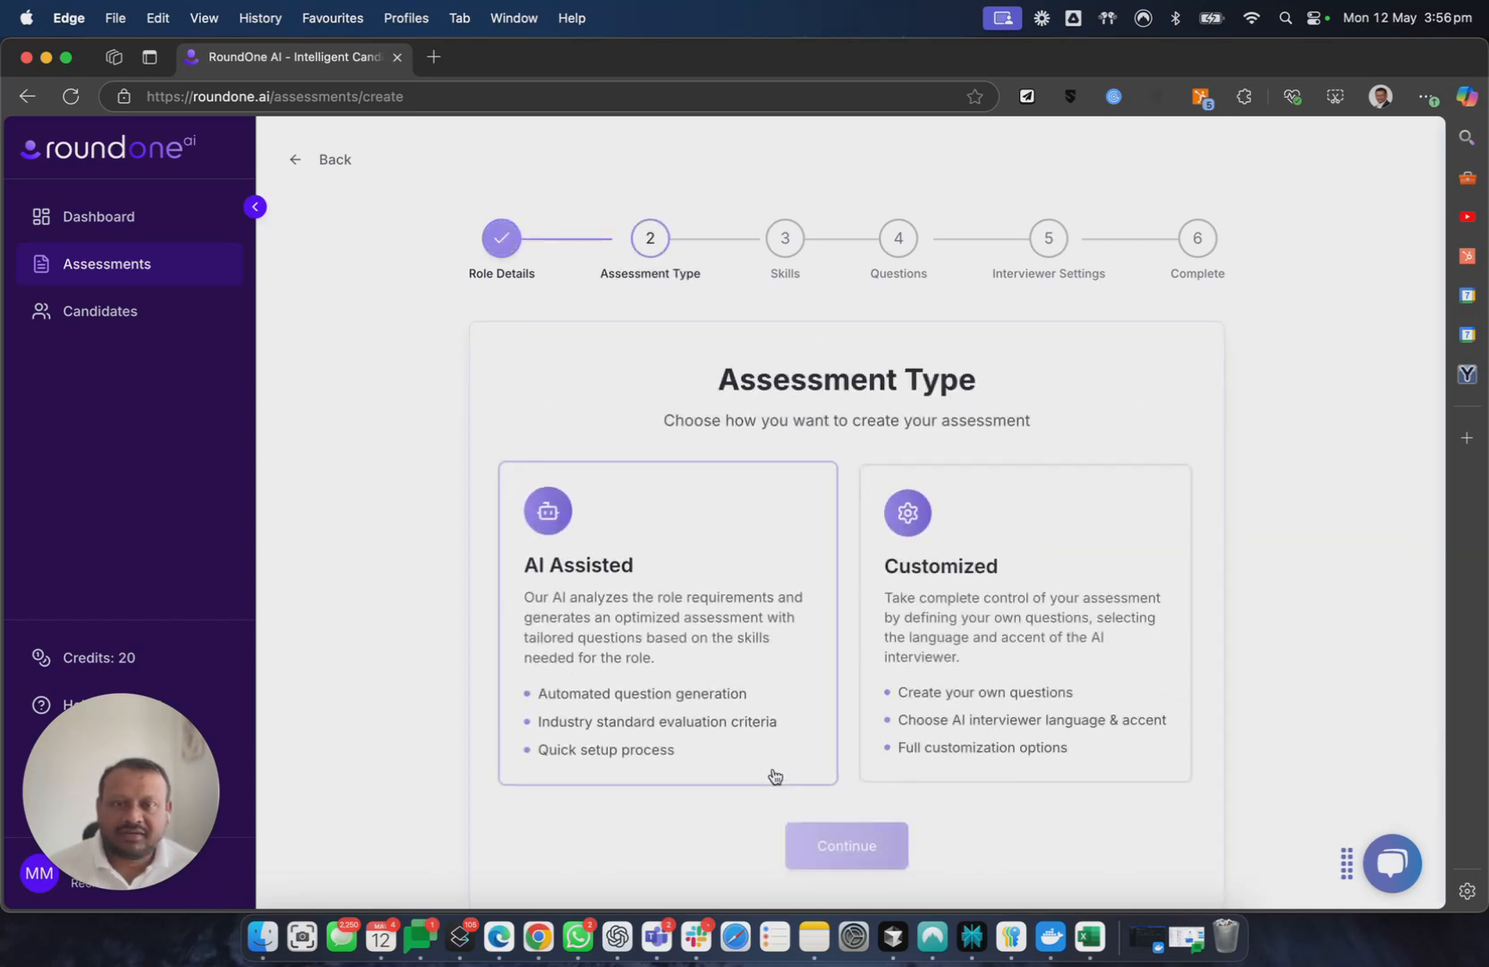
click(950, 540)
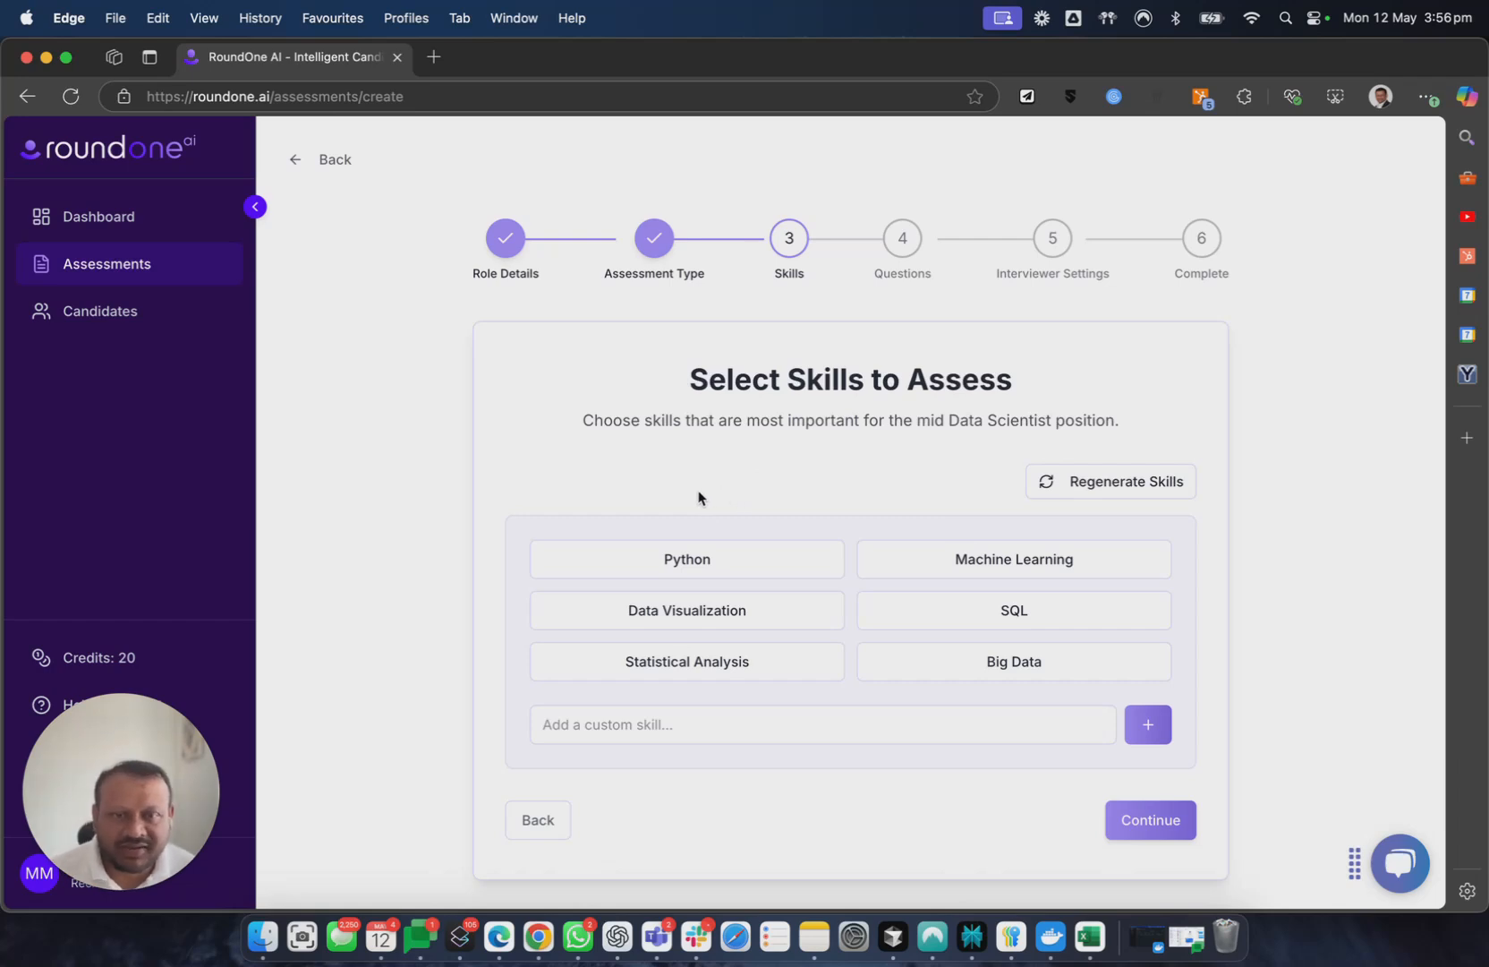
Select Python and Data Visualization as the skills to assess and continue to the questions.
click(724, 561)
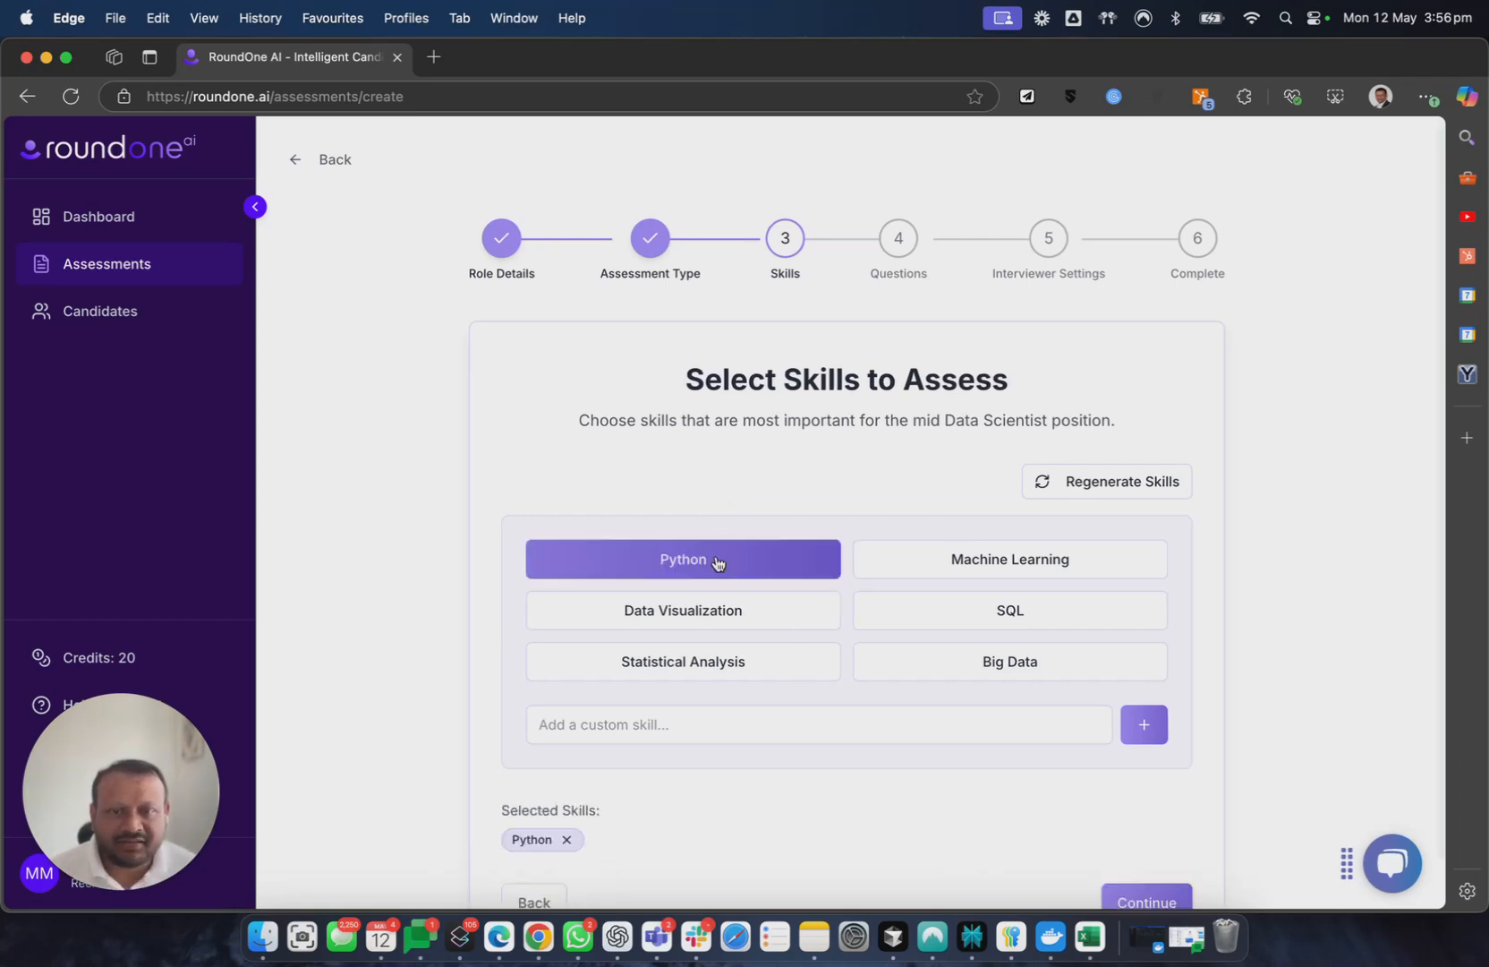
click(739, 620)
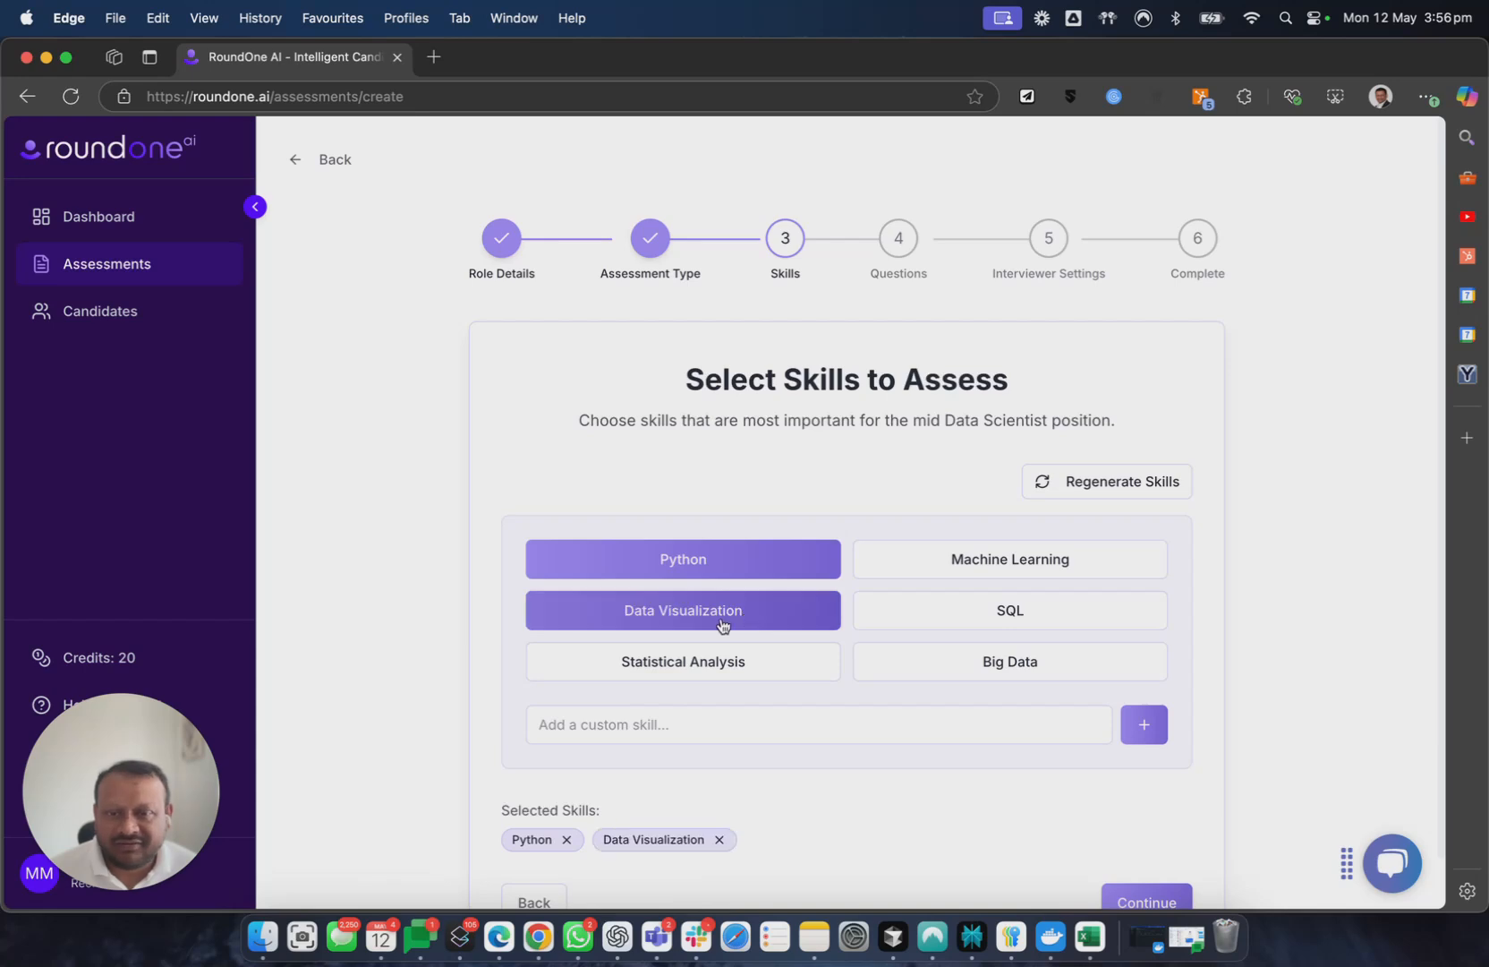
scroll(721, 618, down, 2)
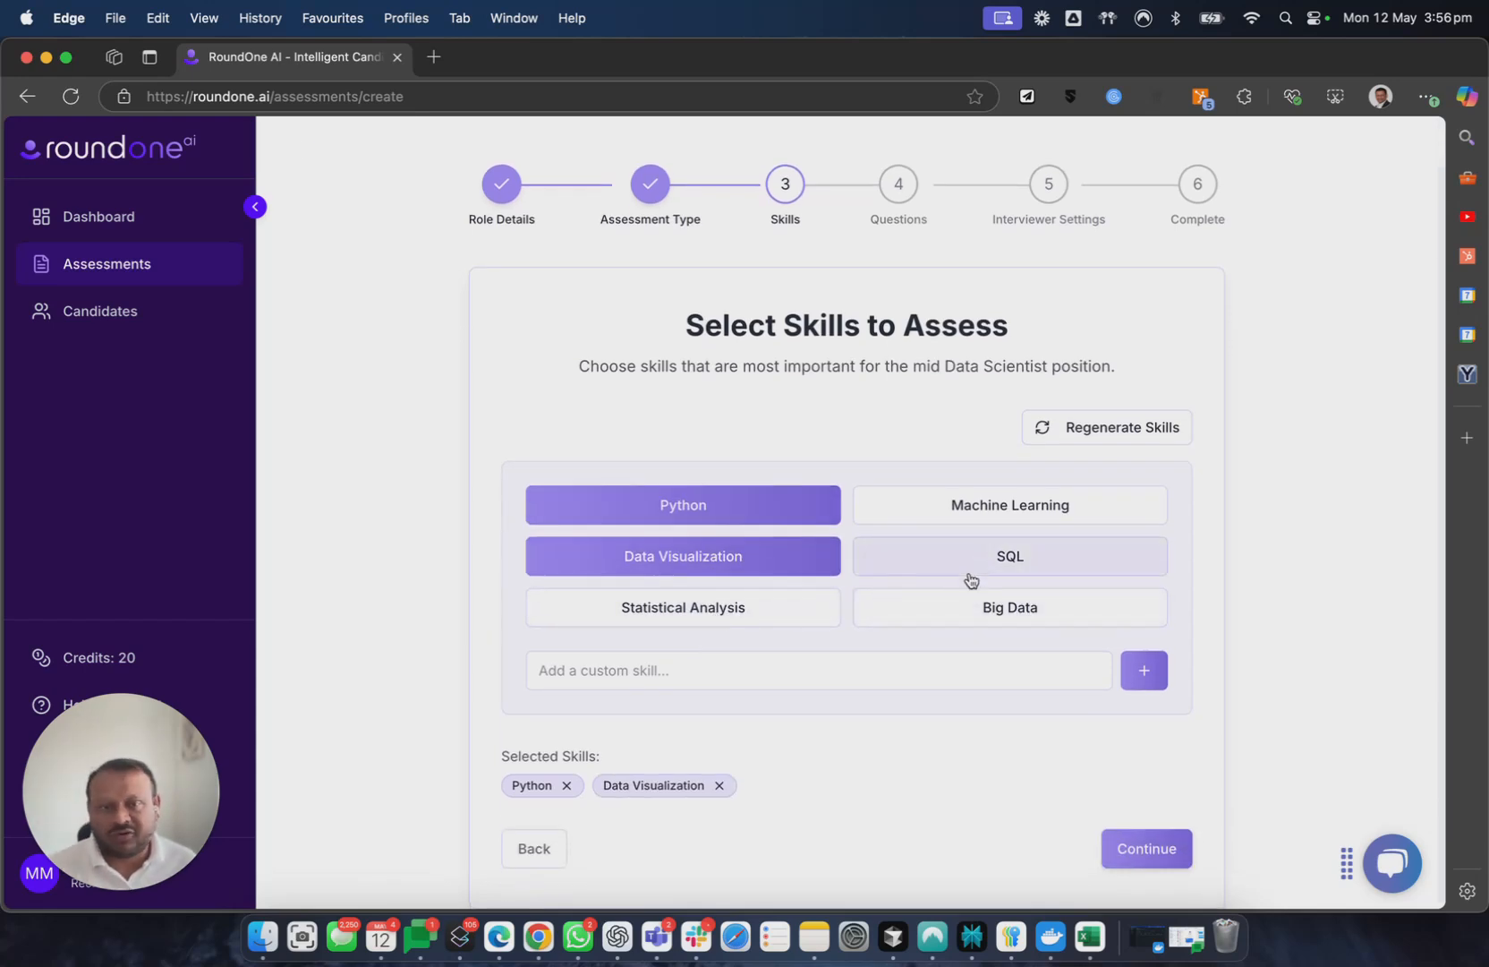
click(1165, 858)
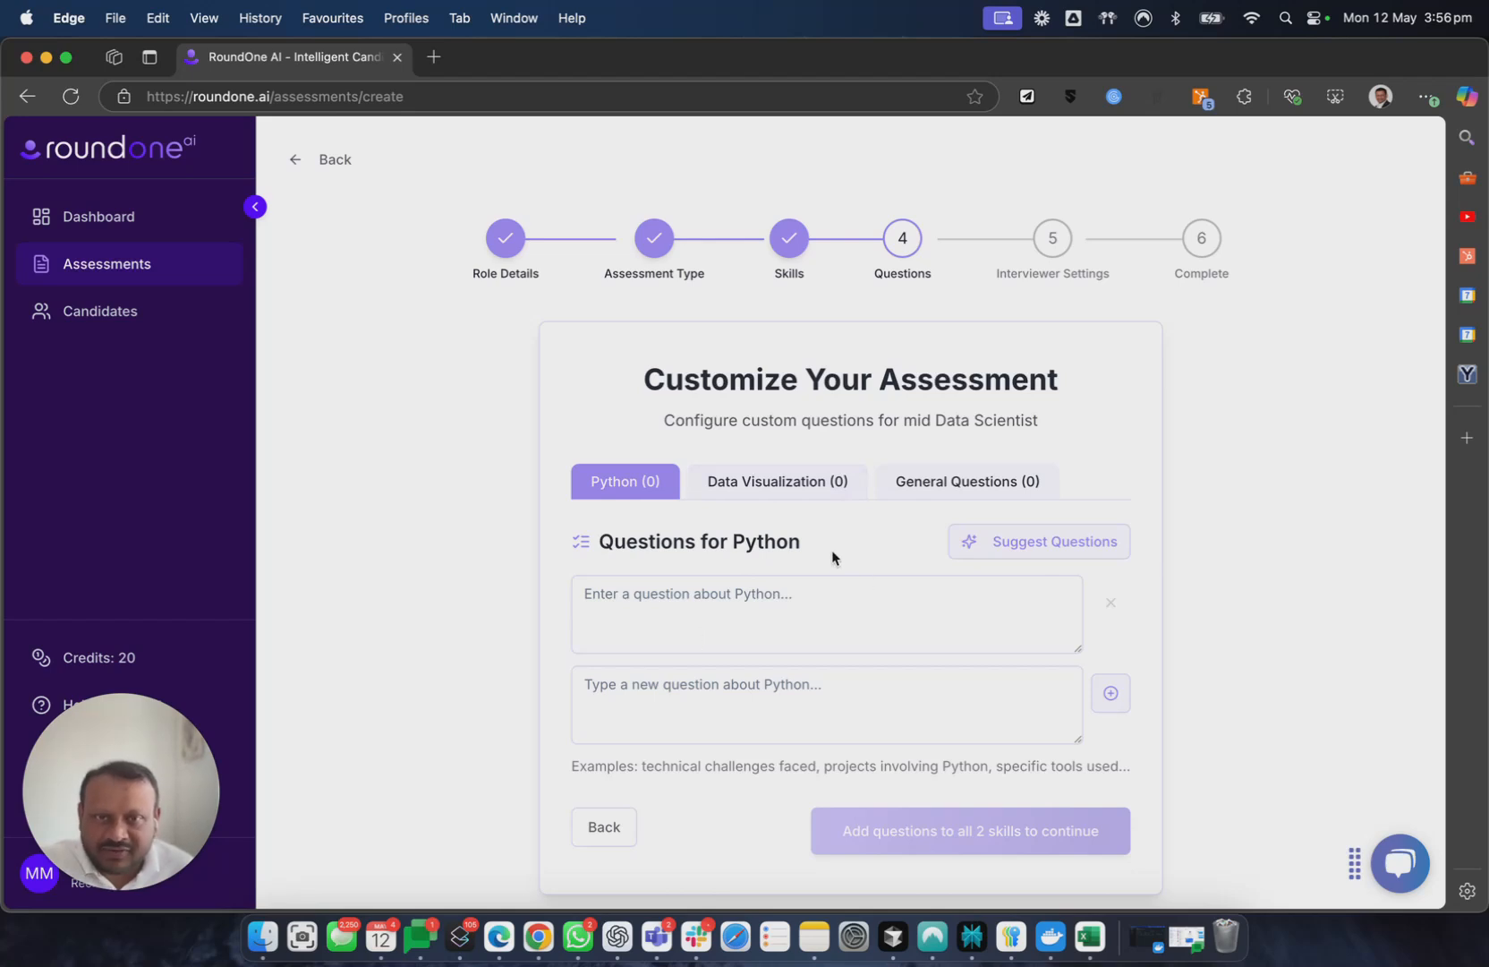
Look through the question categories and generate AI-suggested questions for the Python skill.
click(816, 486)
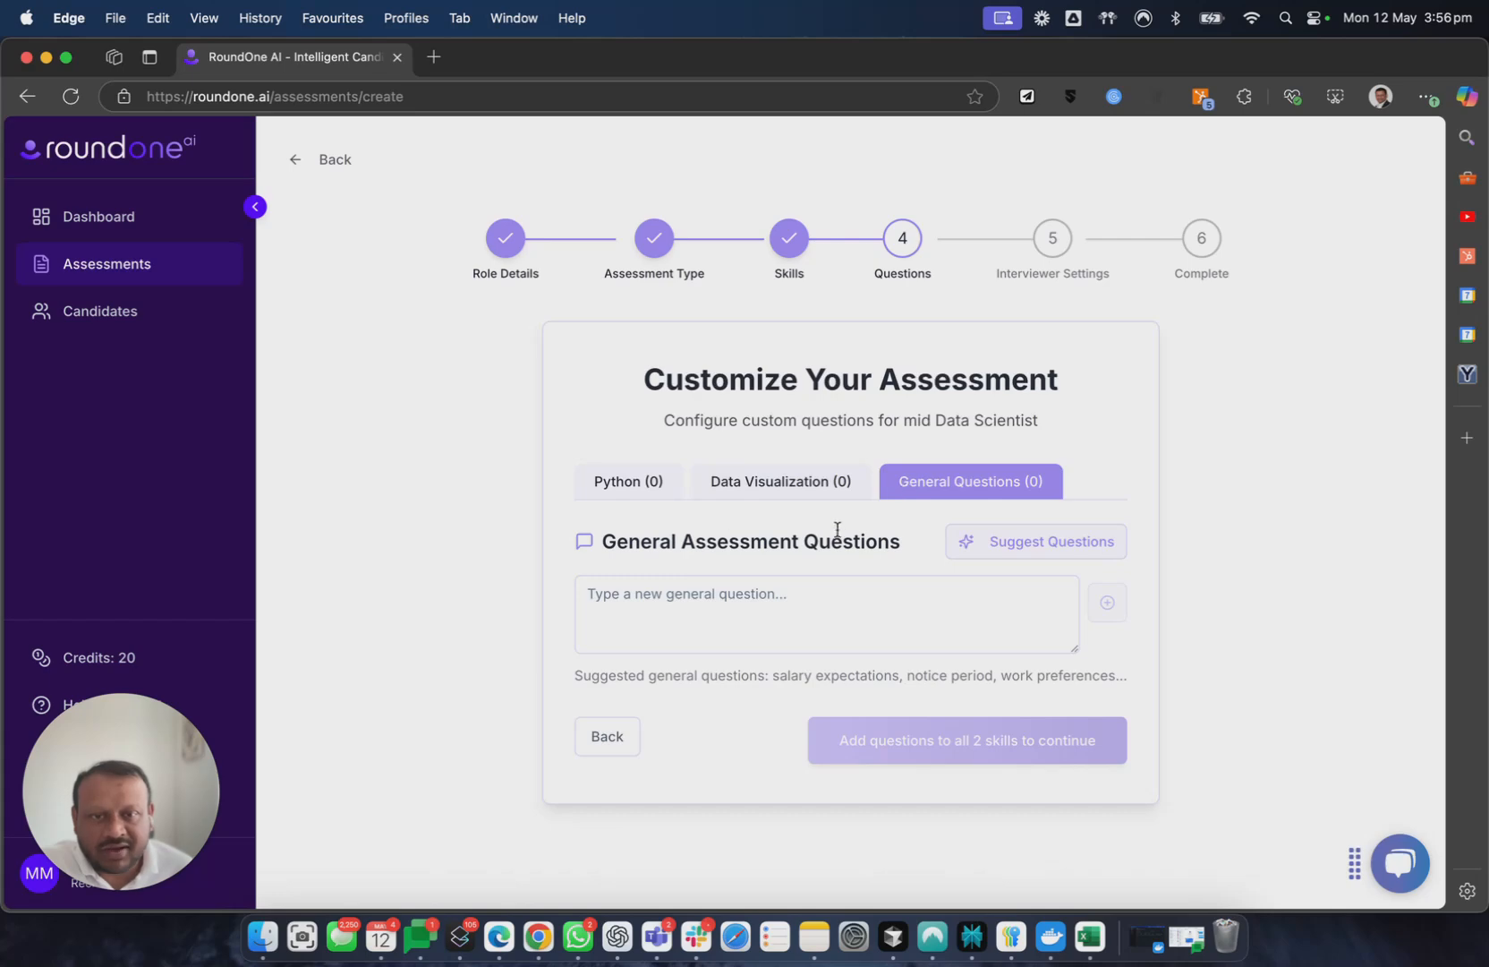
click(611, 484)
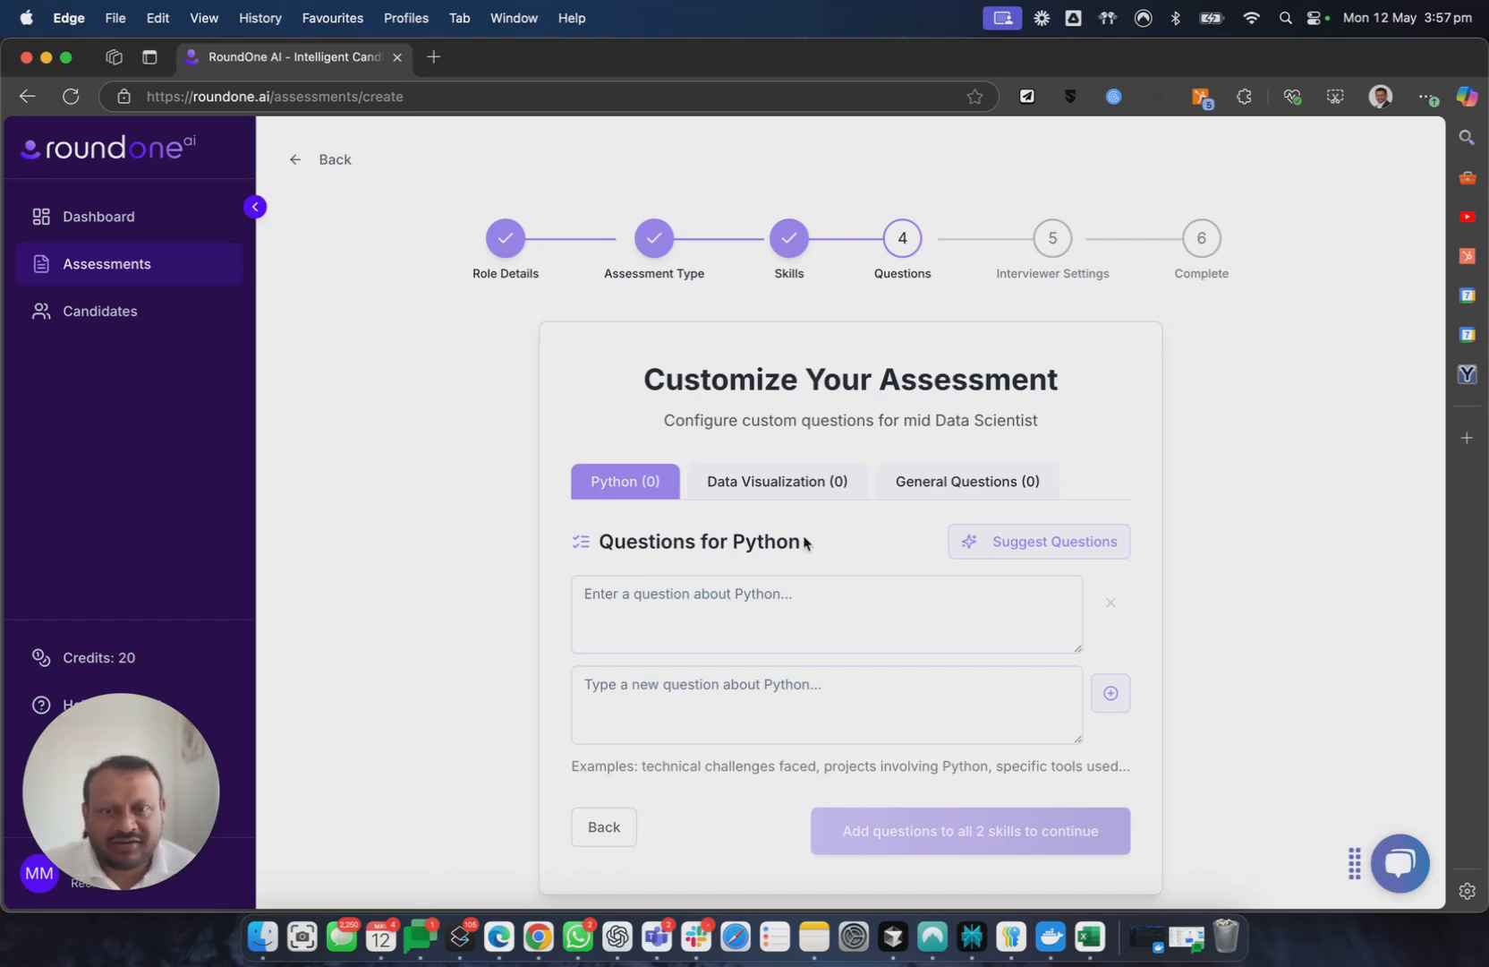
click(1058, 553)
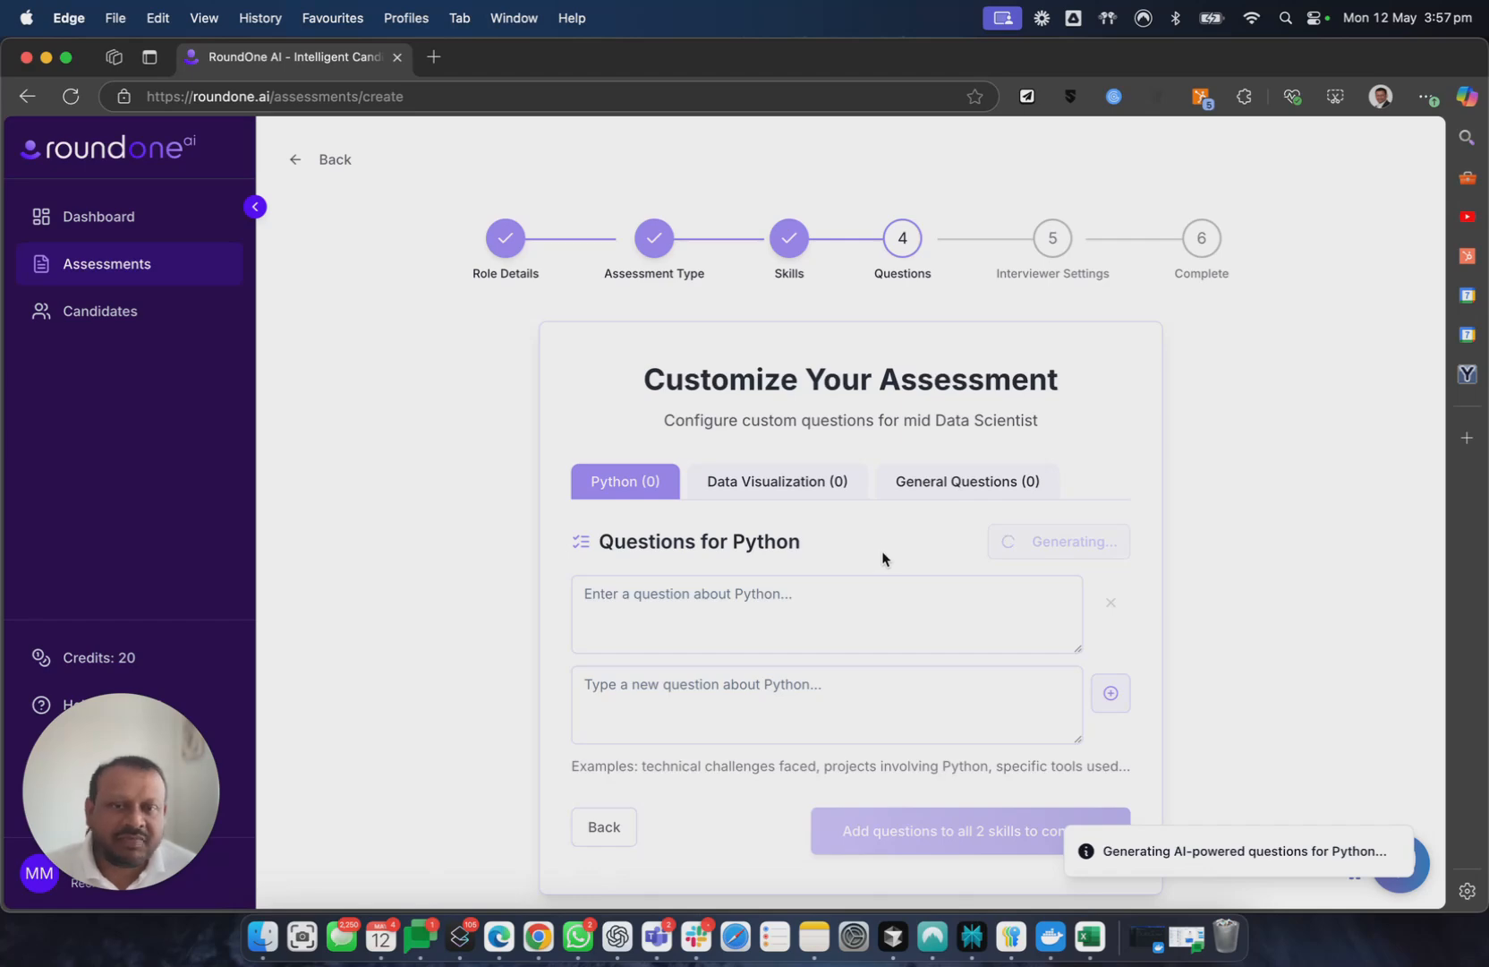
scroll(879, 551, down, 3)
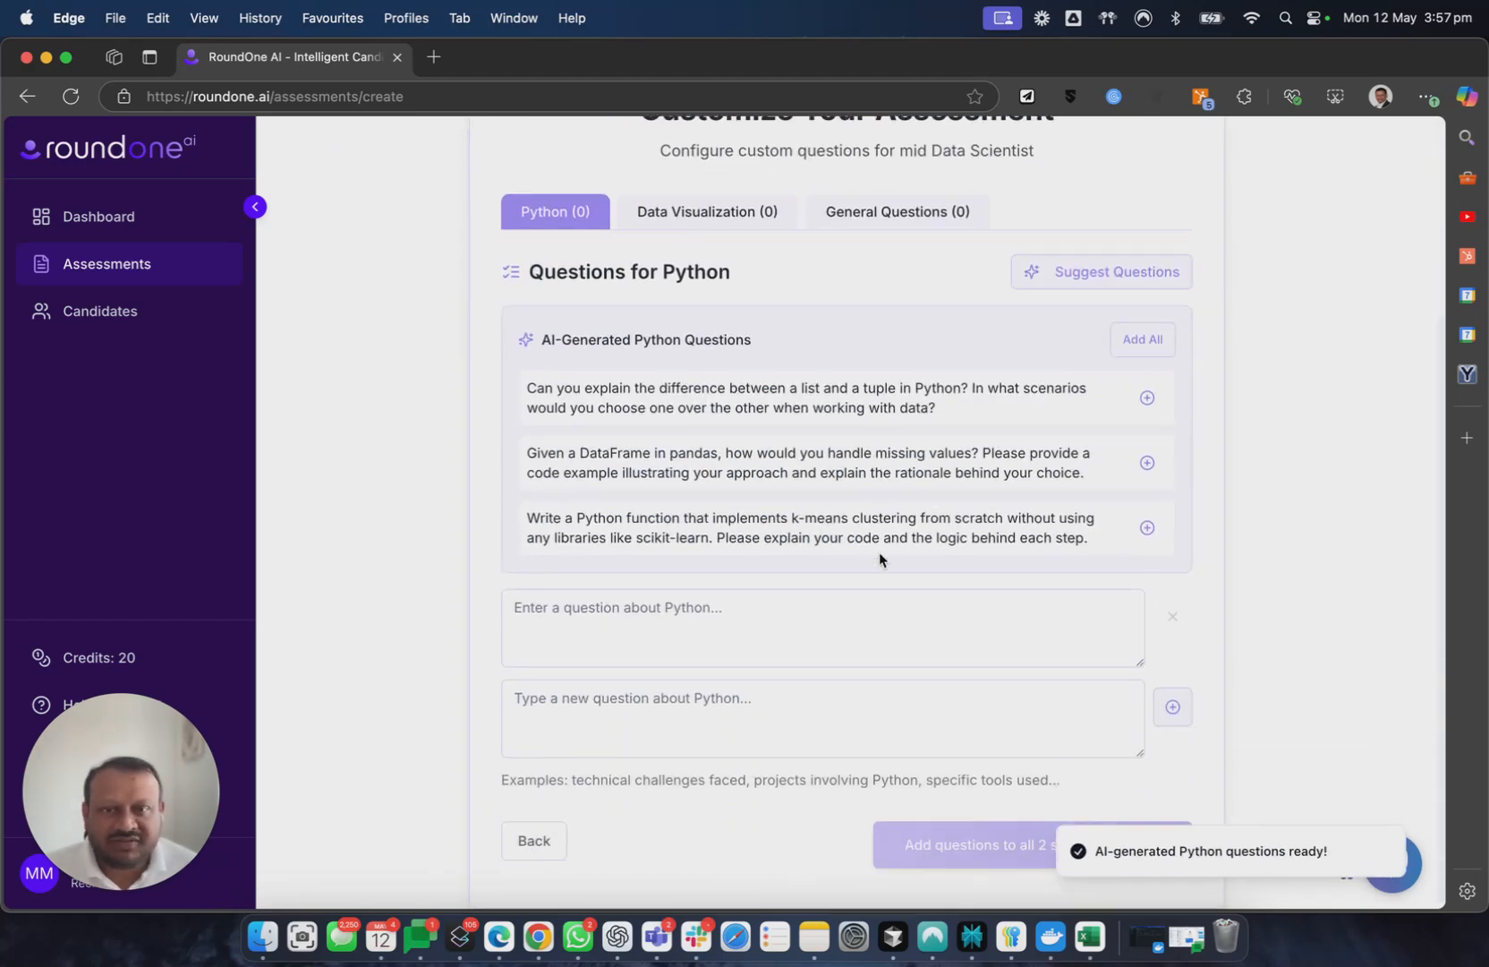
Add the suggested question on the difference between a list and a tuple to the Python questions.
drag(664, 274, 728, 275)
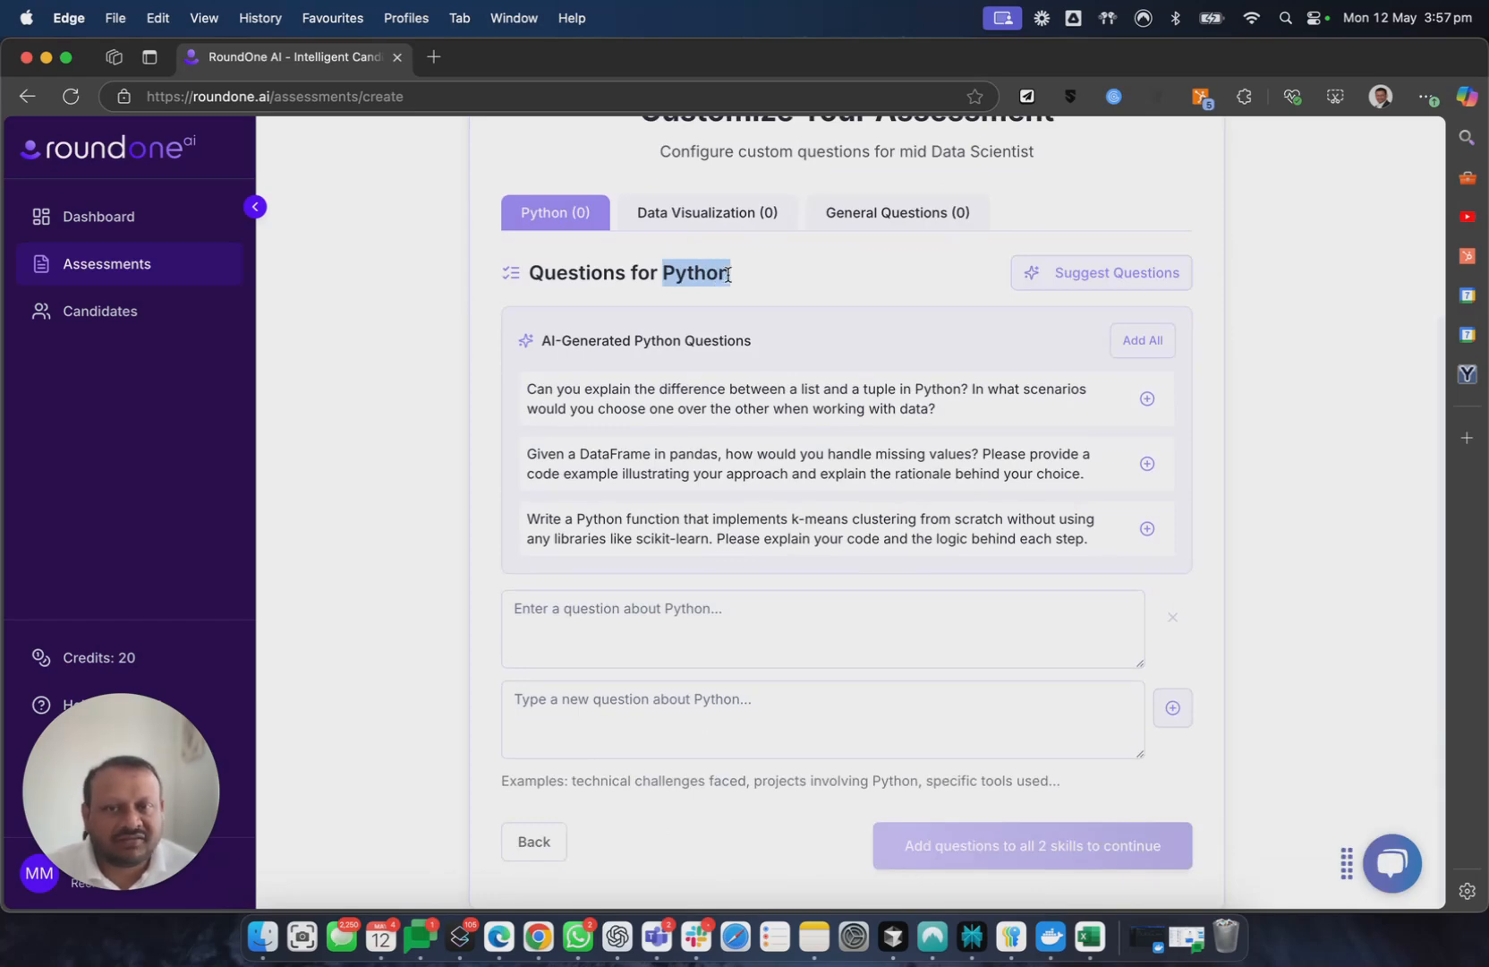
click(799, 398)
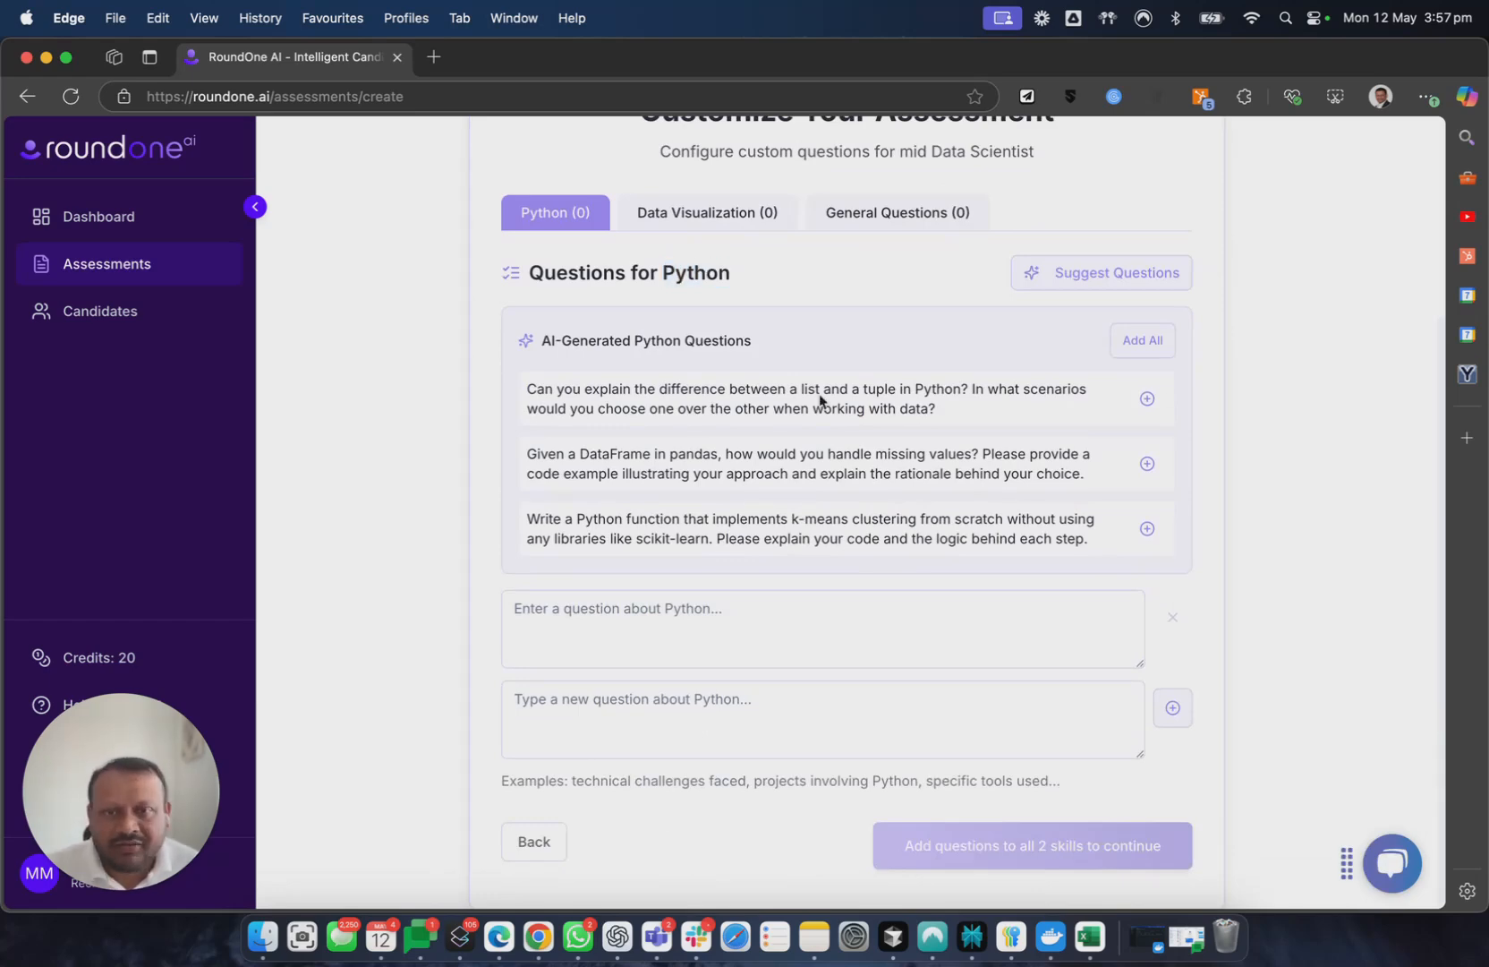
drag(959, 406, 881, 391)
click(927, 406)
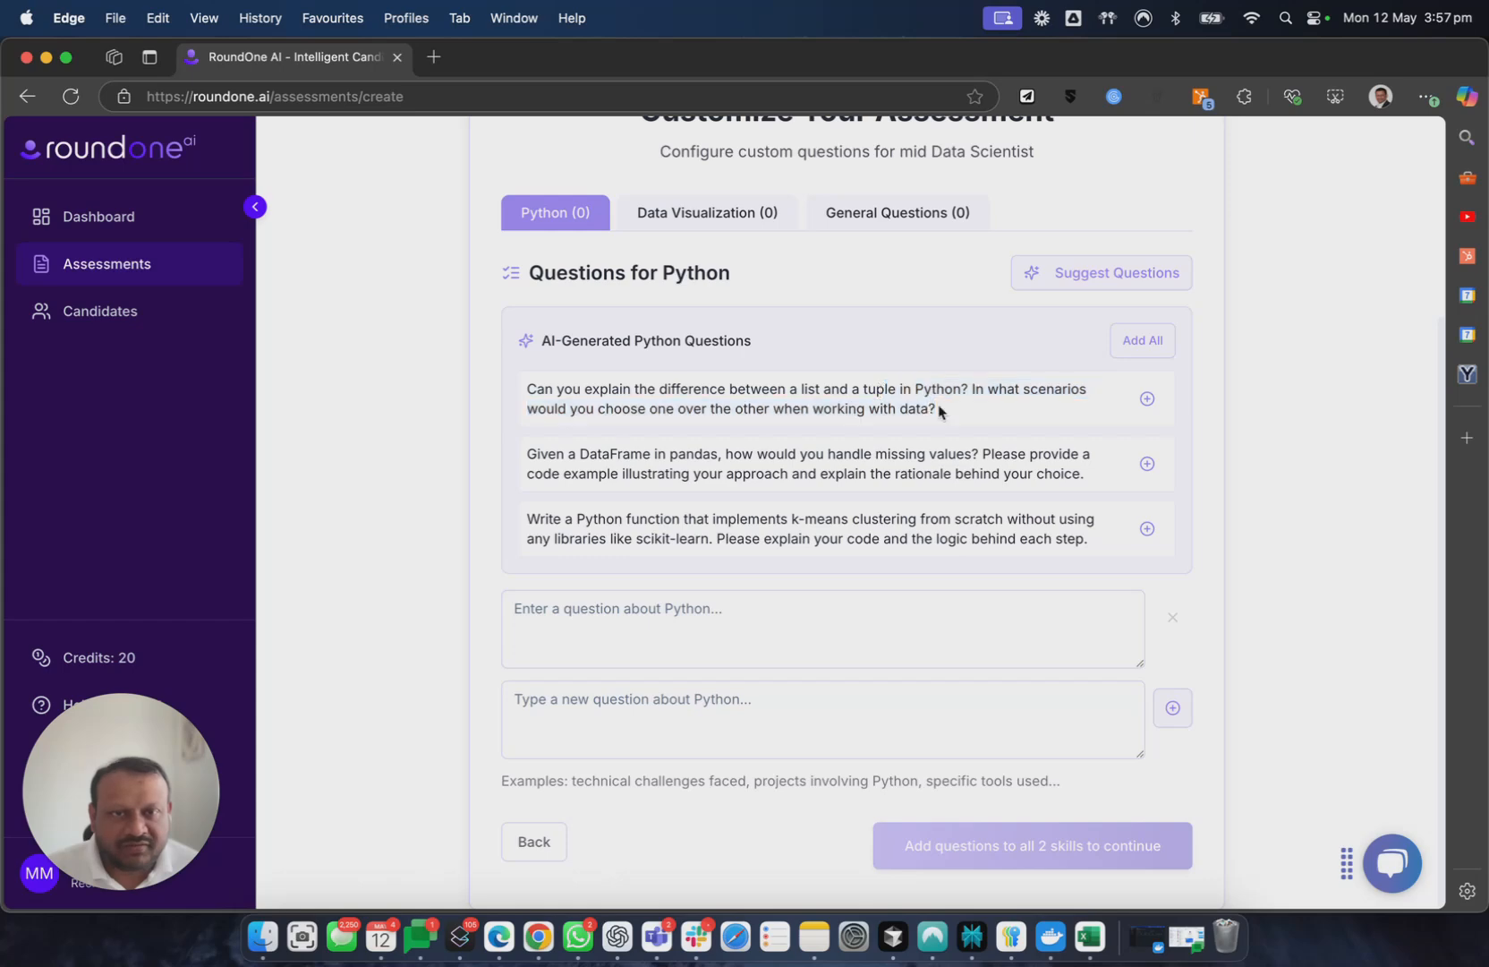
click(1152, 401)
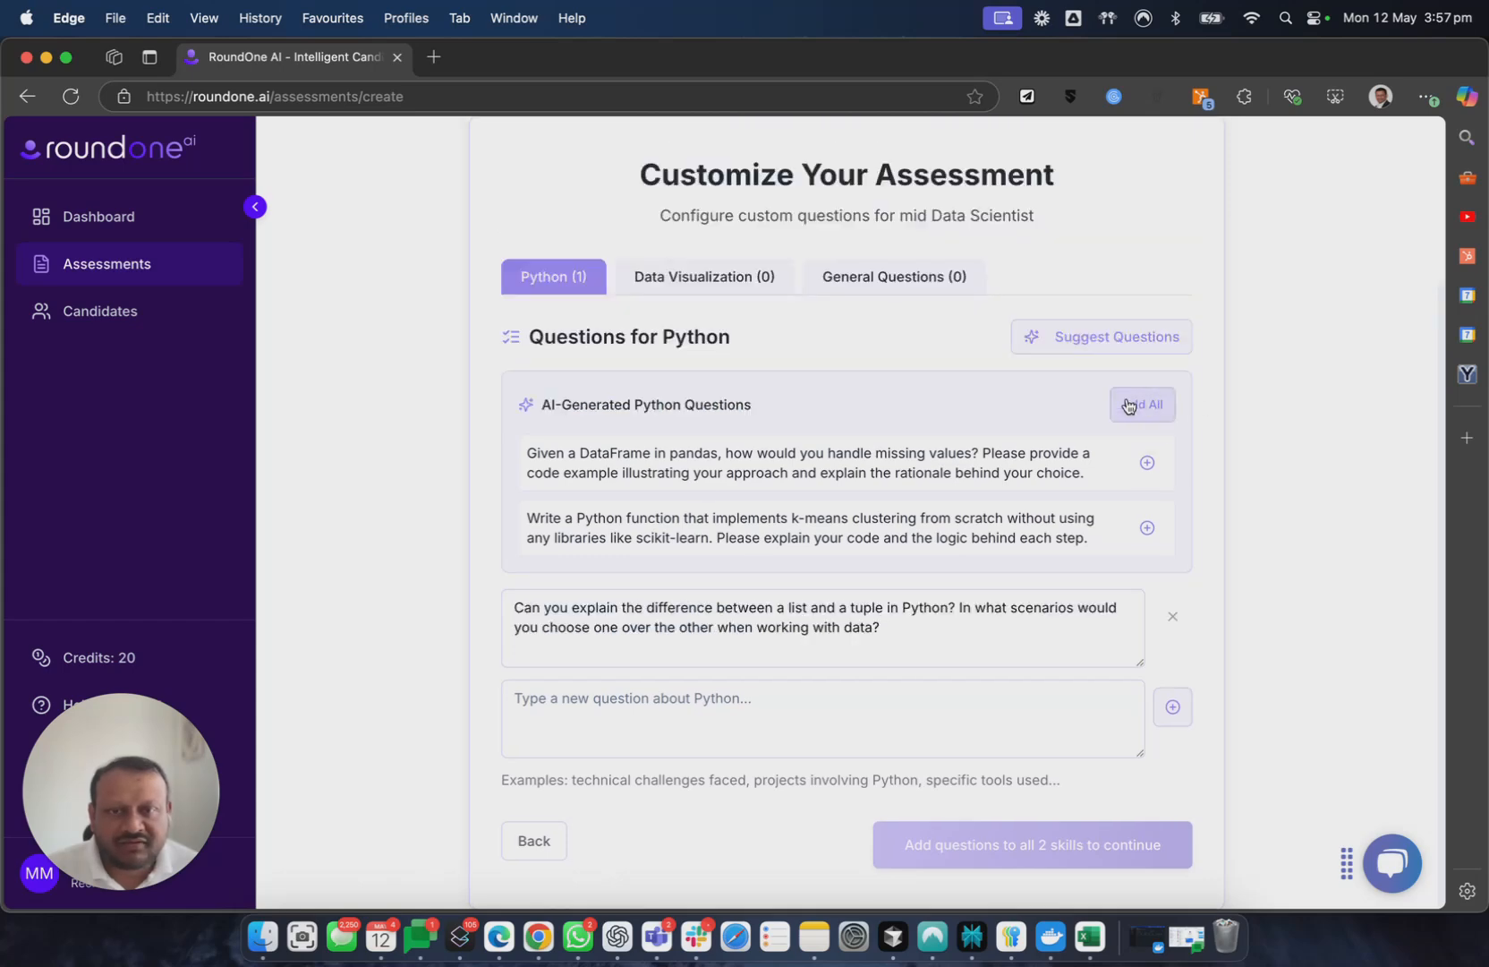
Add the custom Python question "how many years have you been using python?".
click(708, 706)
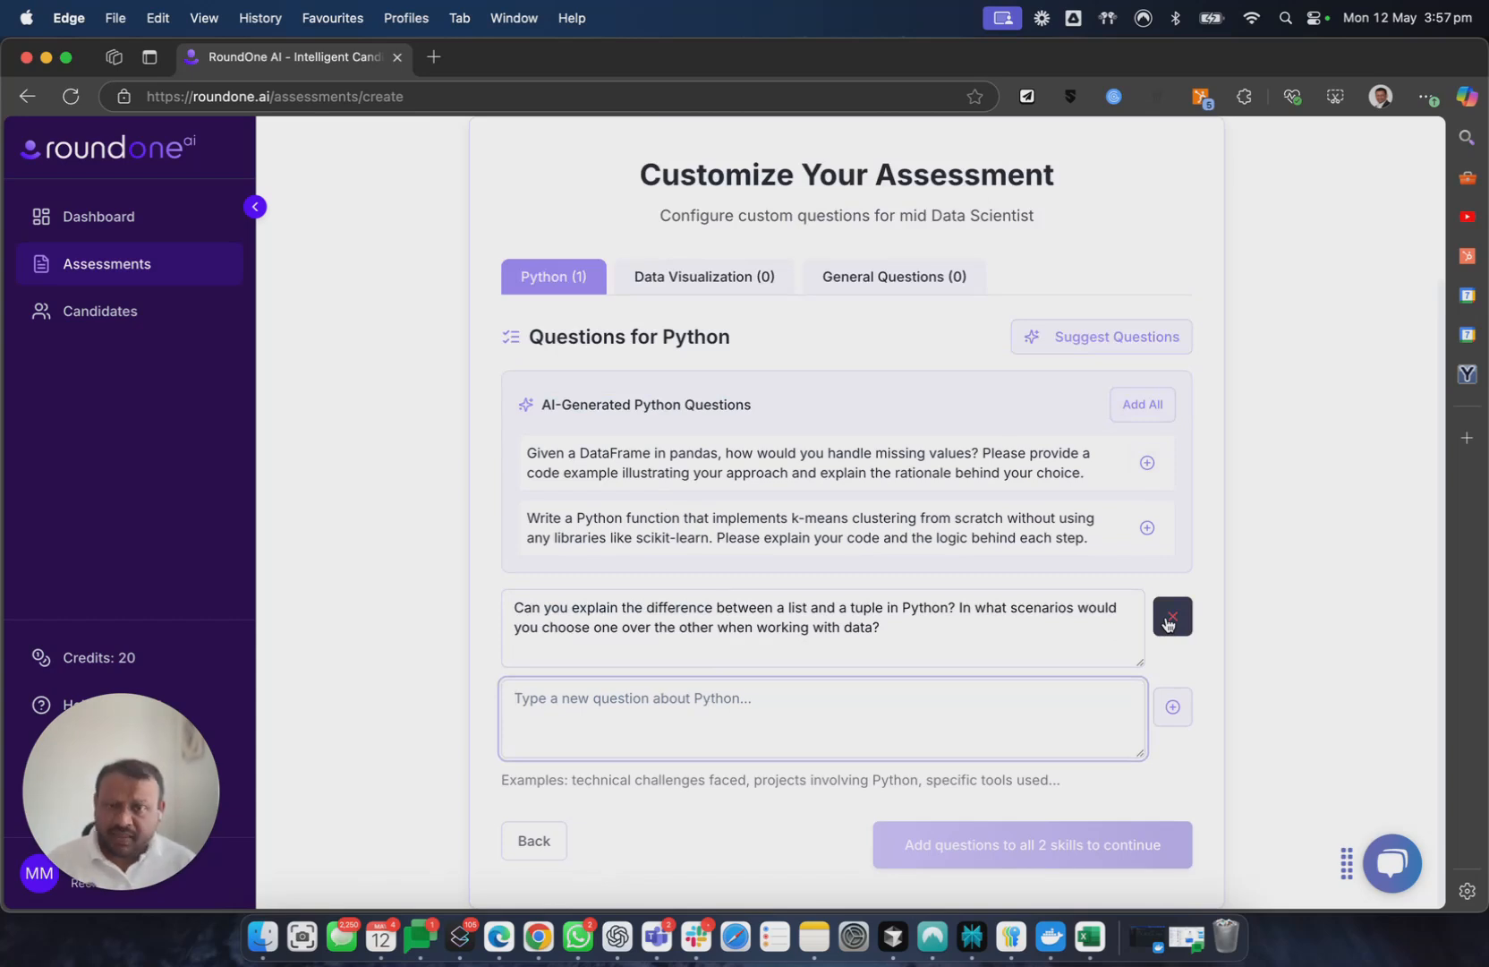
text(how many years have )
text(you been using p)
text(ython and)
key(BackSpace)
key(BackSpace)
key(BackSpace)
key(BackSpace)
key(BackSpace)
text(?)
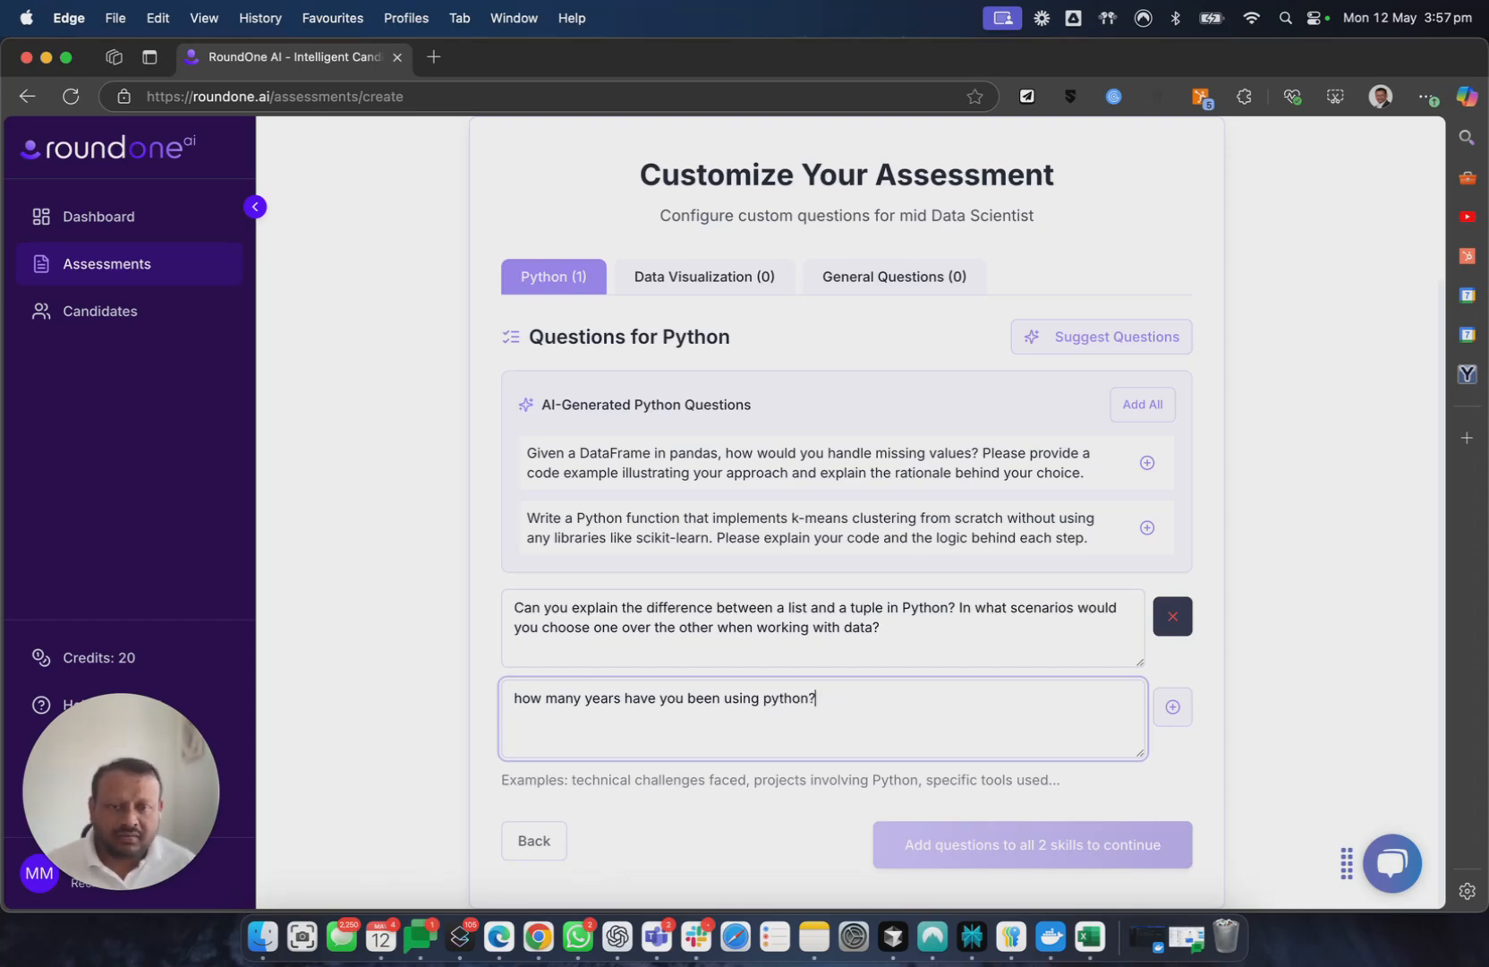
click(1172, 707)
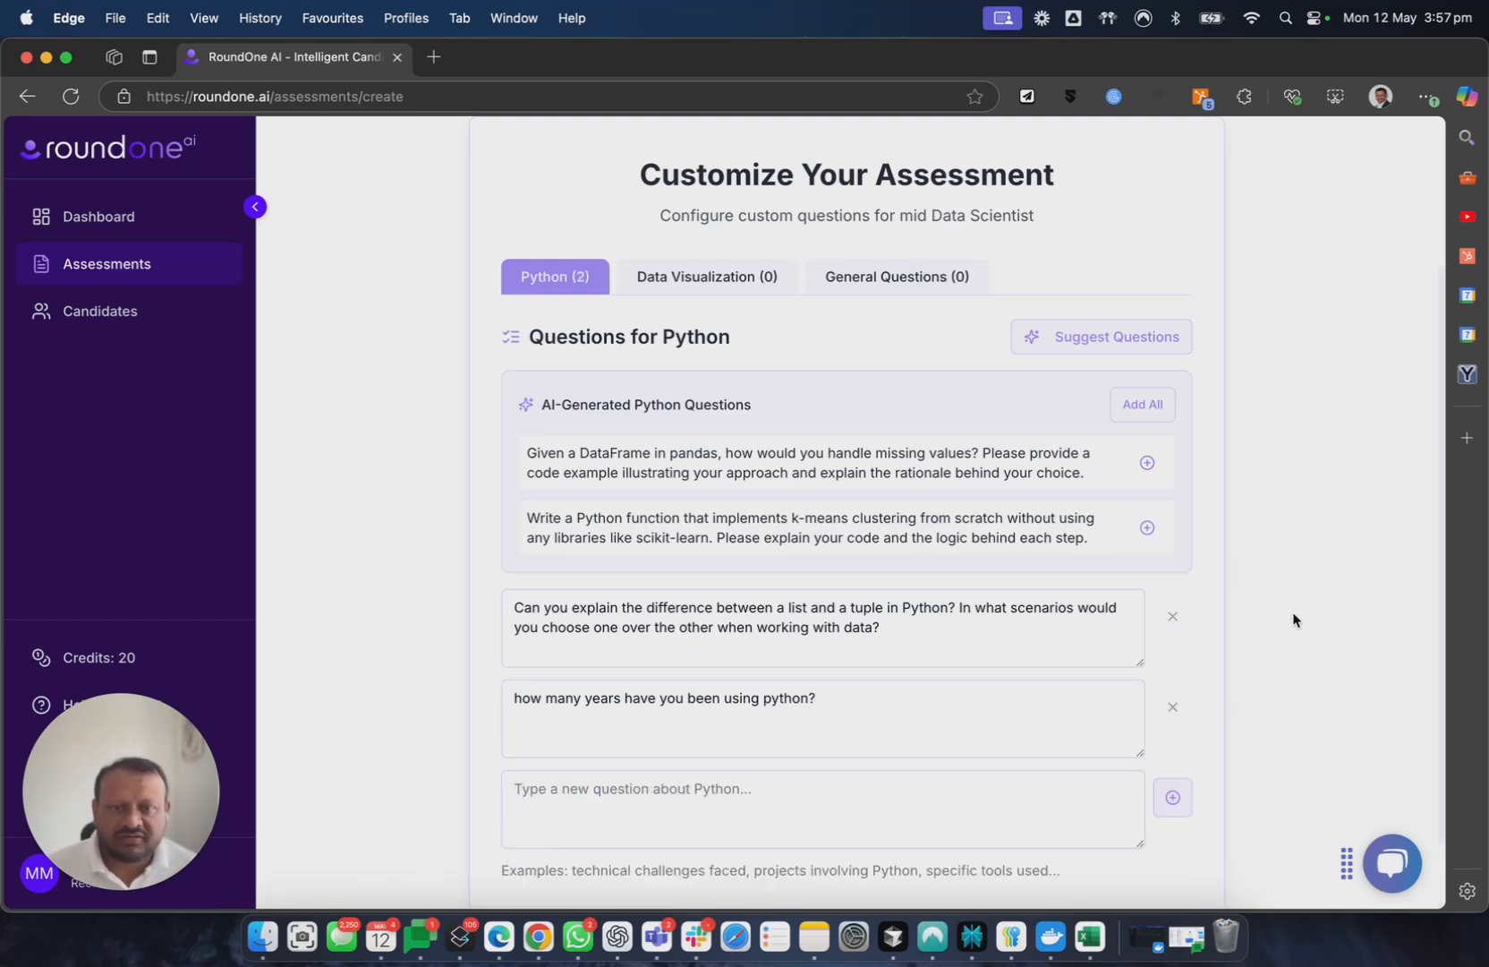
Generate AI-suggested questions for the Data Visualization skill.
scroll(1293, 620, down, 2)
scroll(1305, 635, up, 4)
scroll(1307, 638, down, 3)
scroll(1310, 638, up, 5)
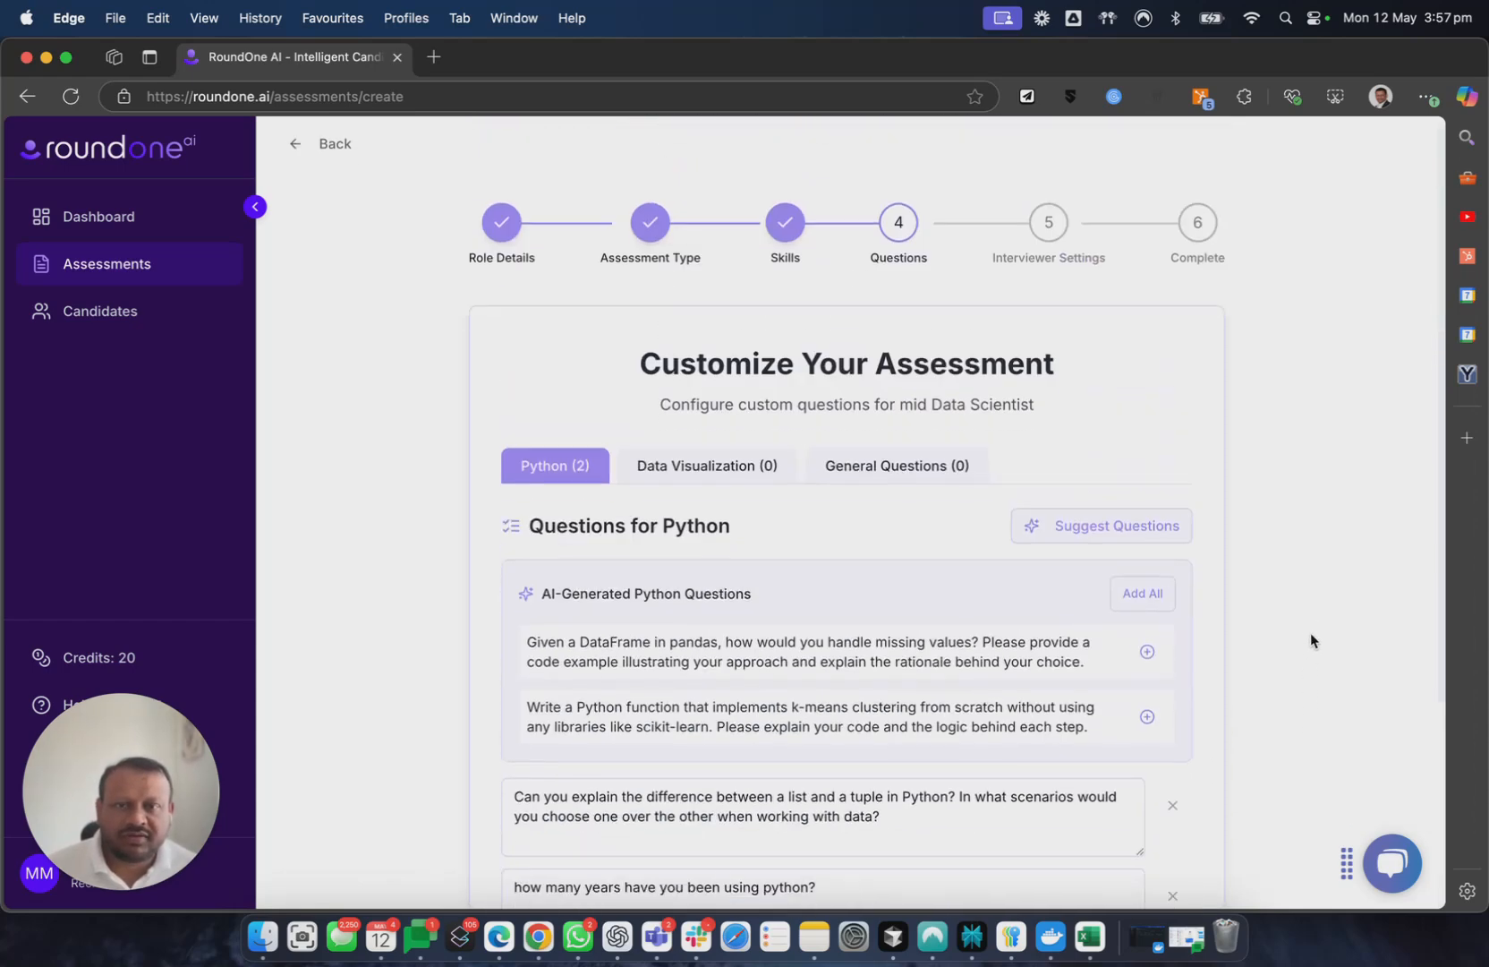
click(737, 475)
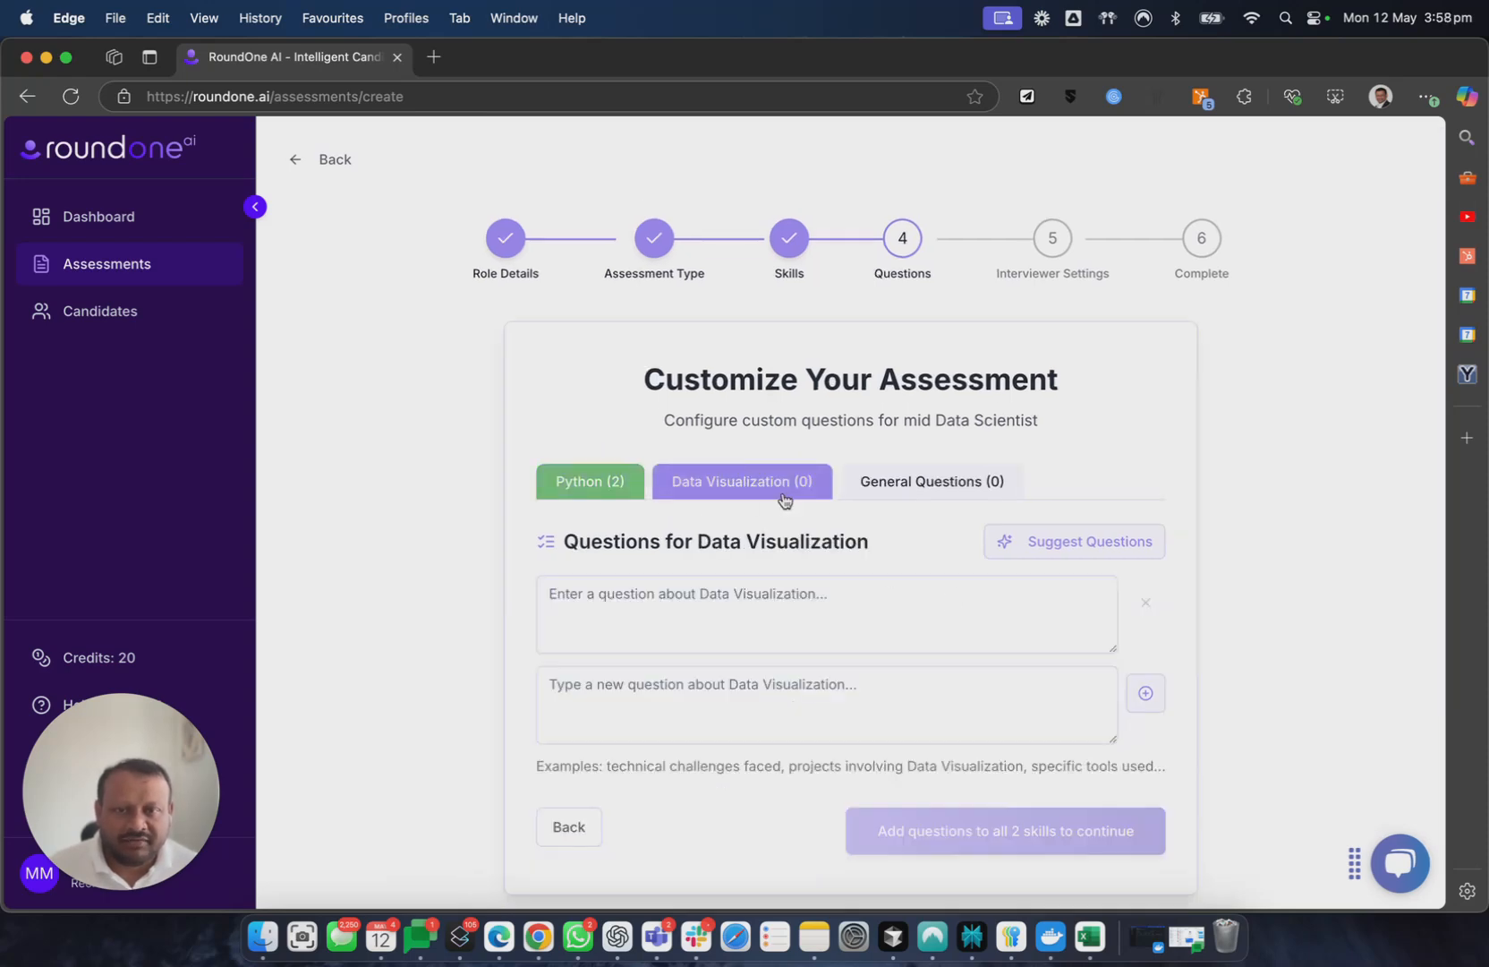
click(1058, 540)
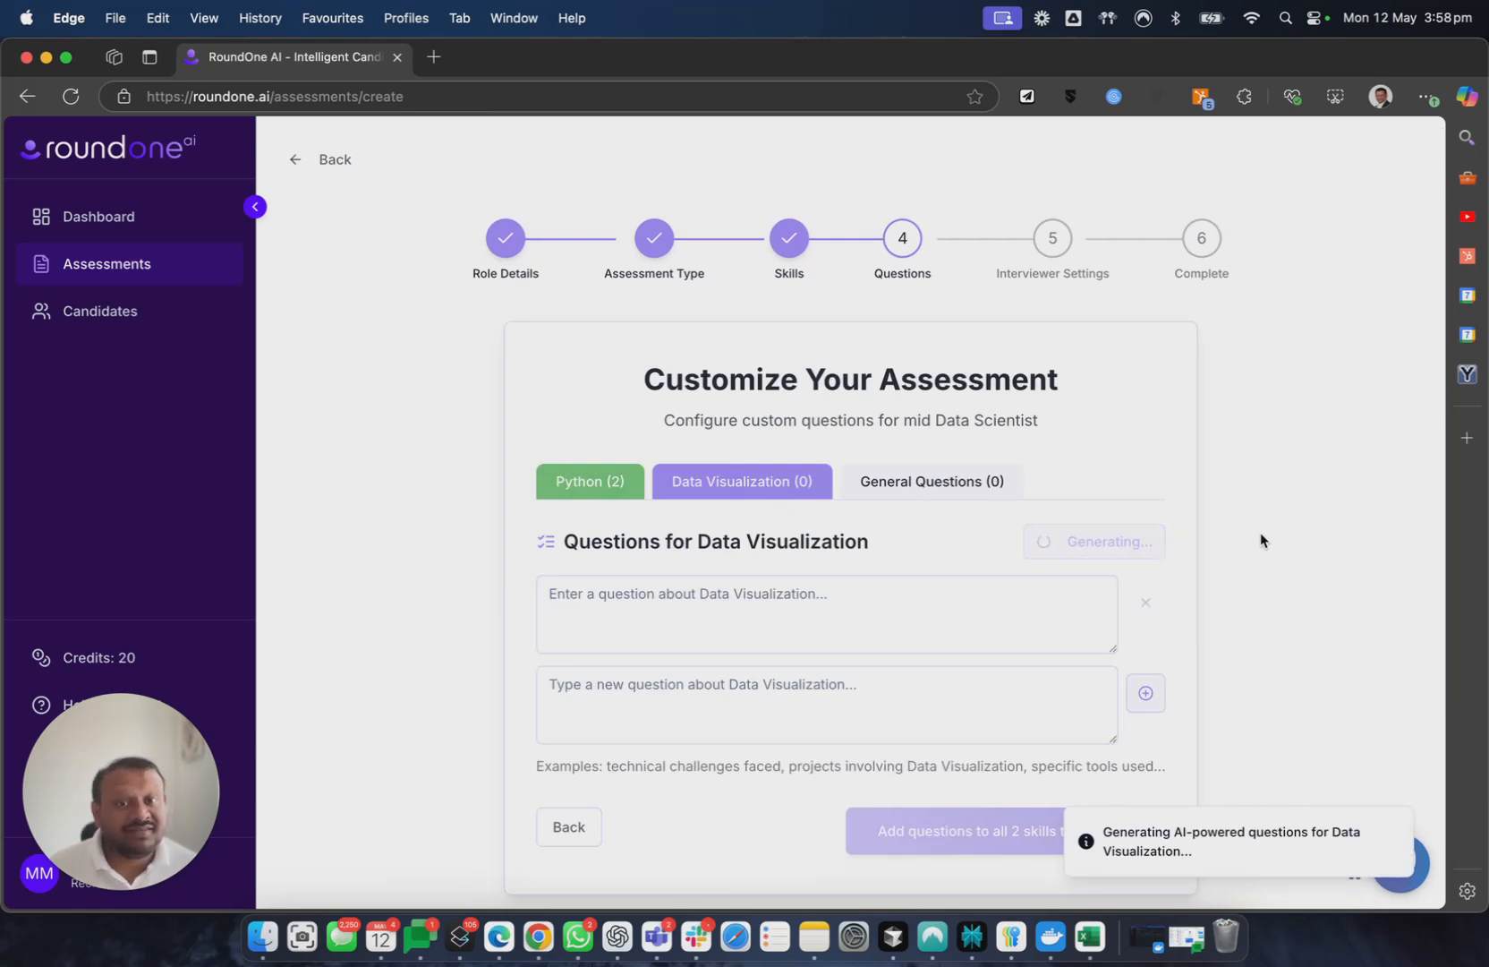
Add all of the AI-generated Data Visualization questions to the assessment.
scroll(1261, 540, down, 3)
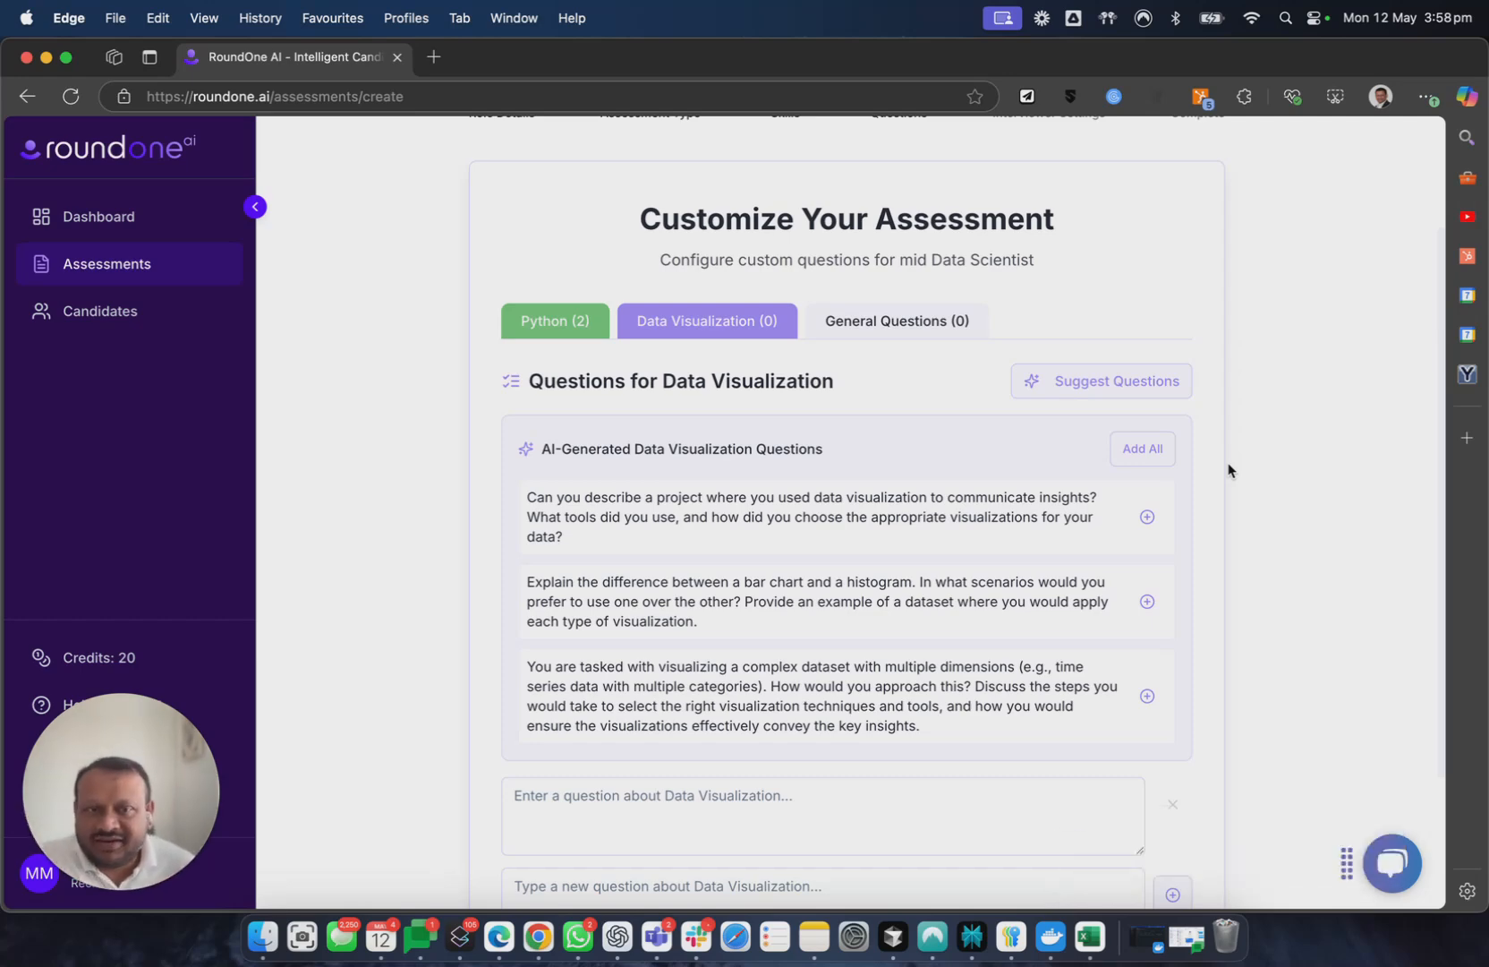
click(1141, 448)
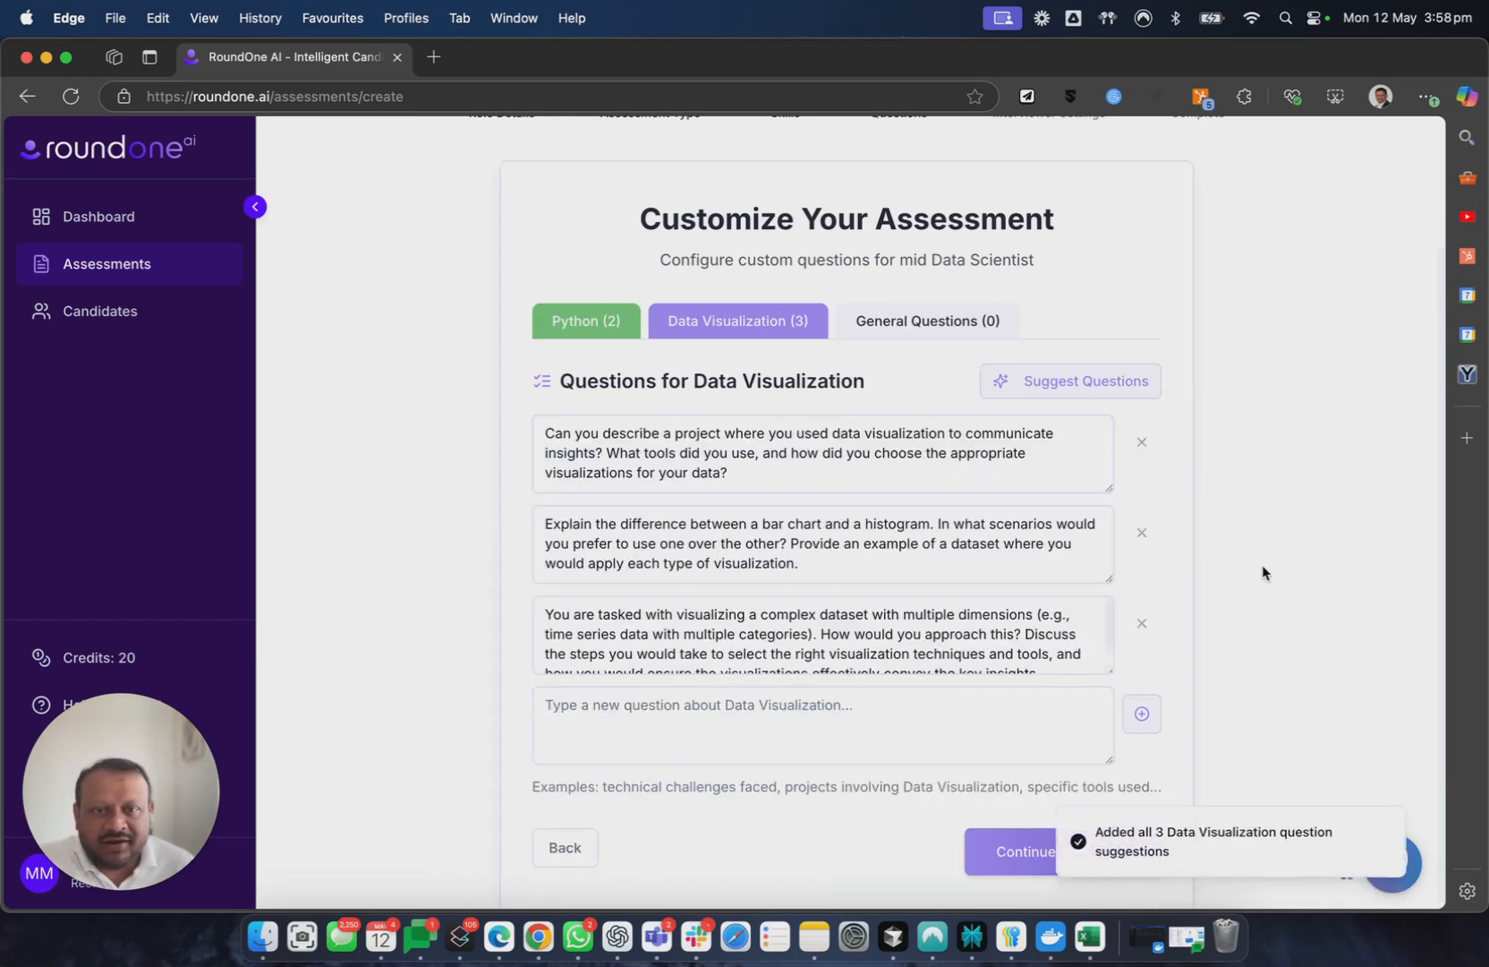
Generate AI-suggested questions for the General Questions category.
click(944, 323)
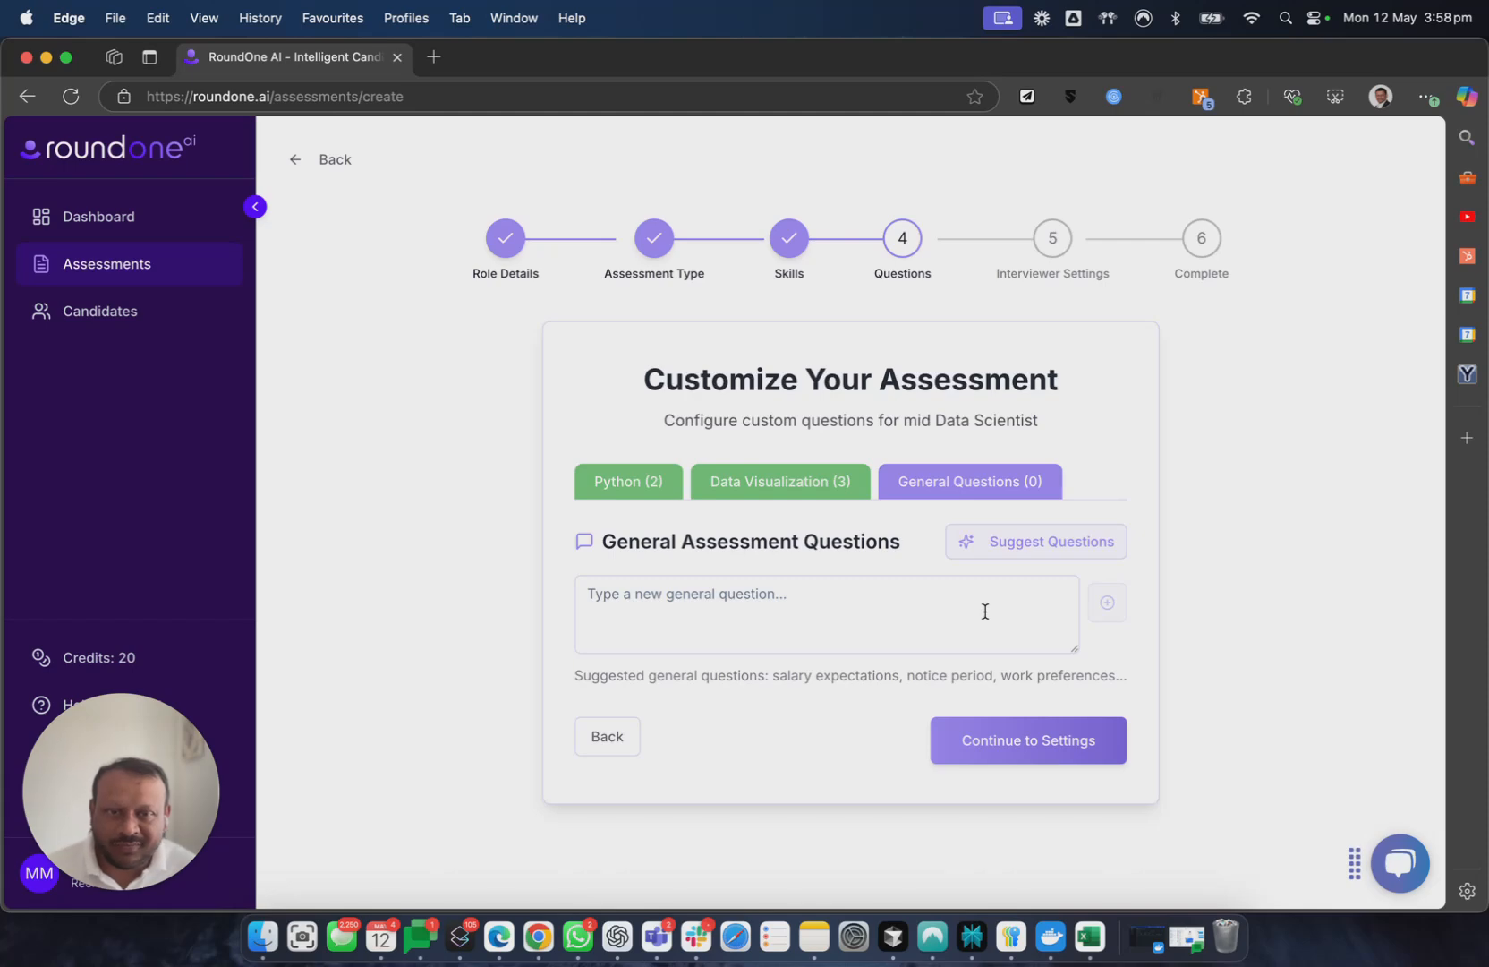
click(1018, 604)
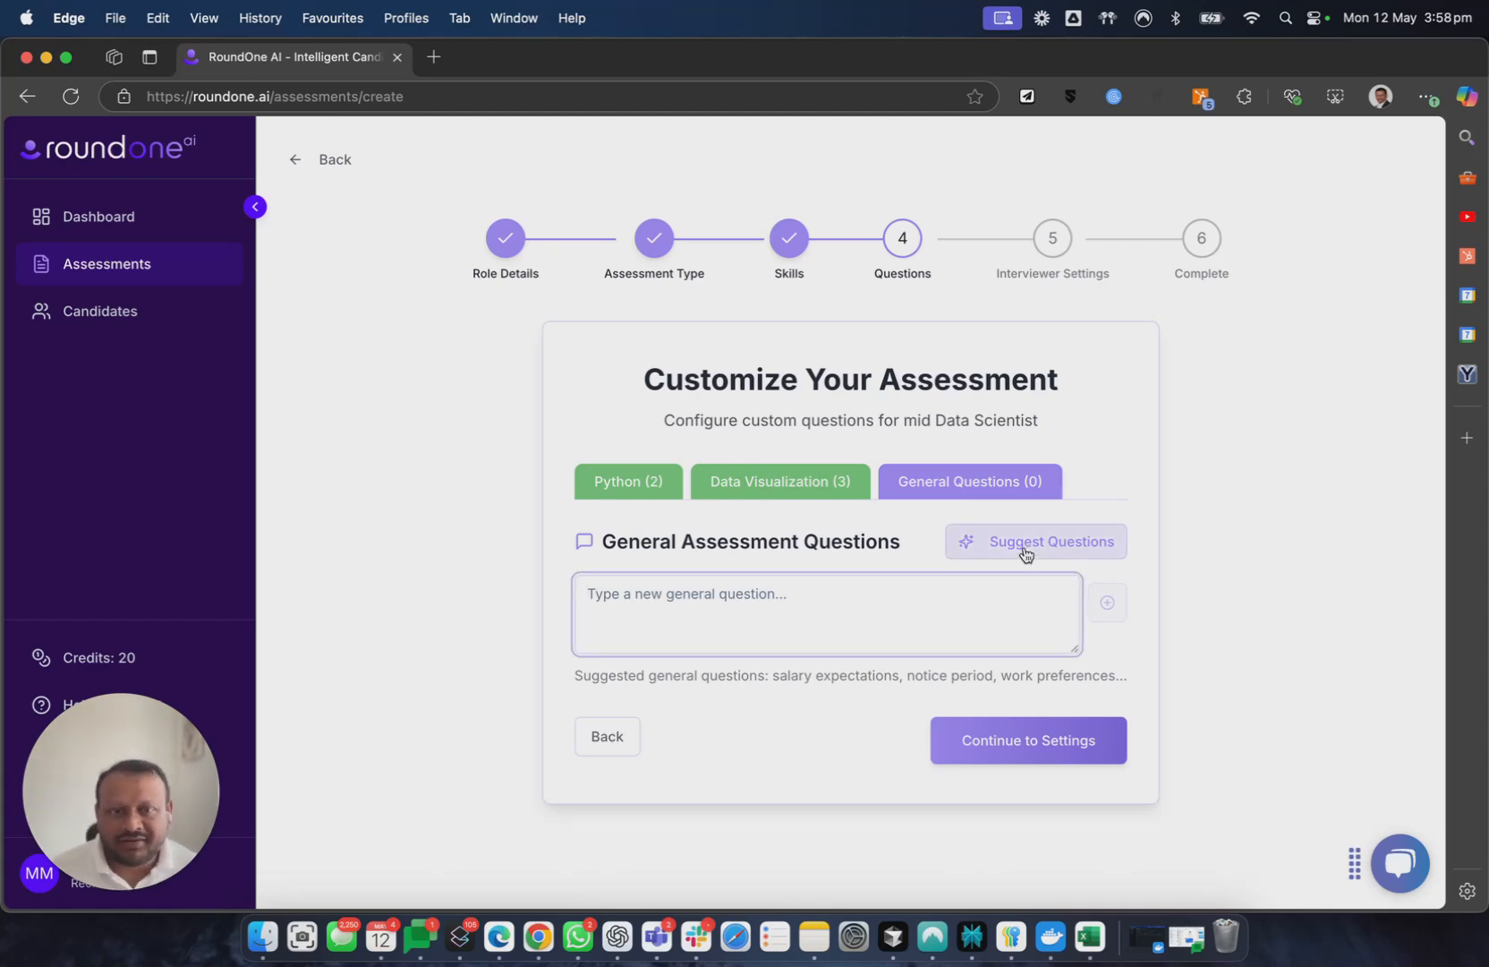
click(1024, 549)
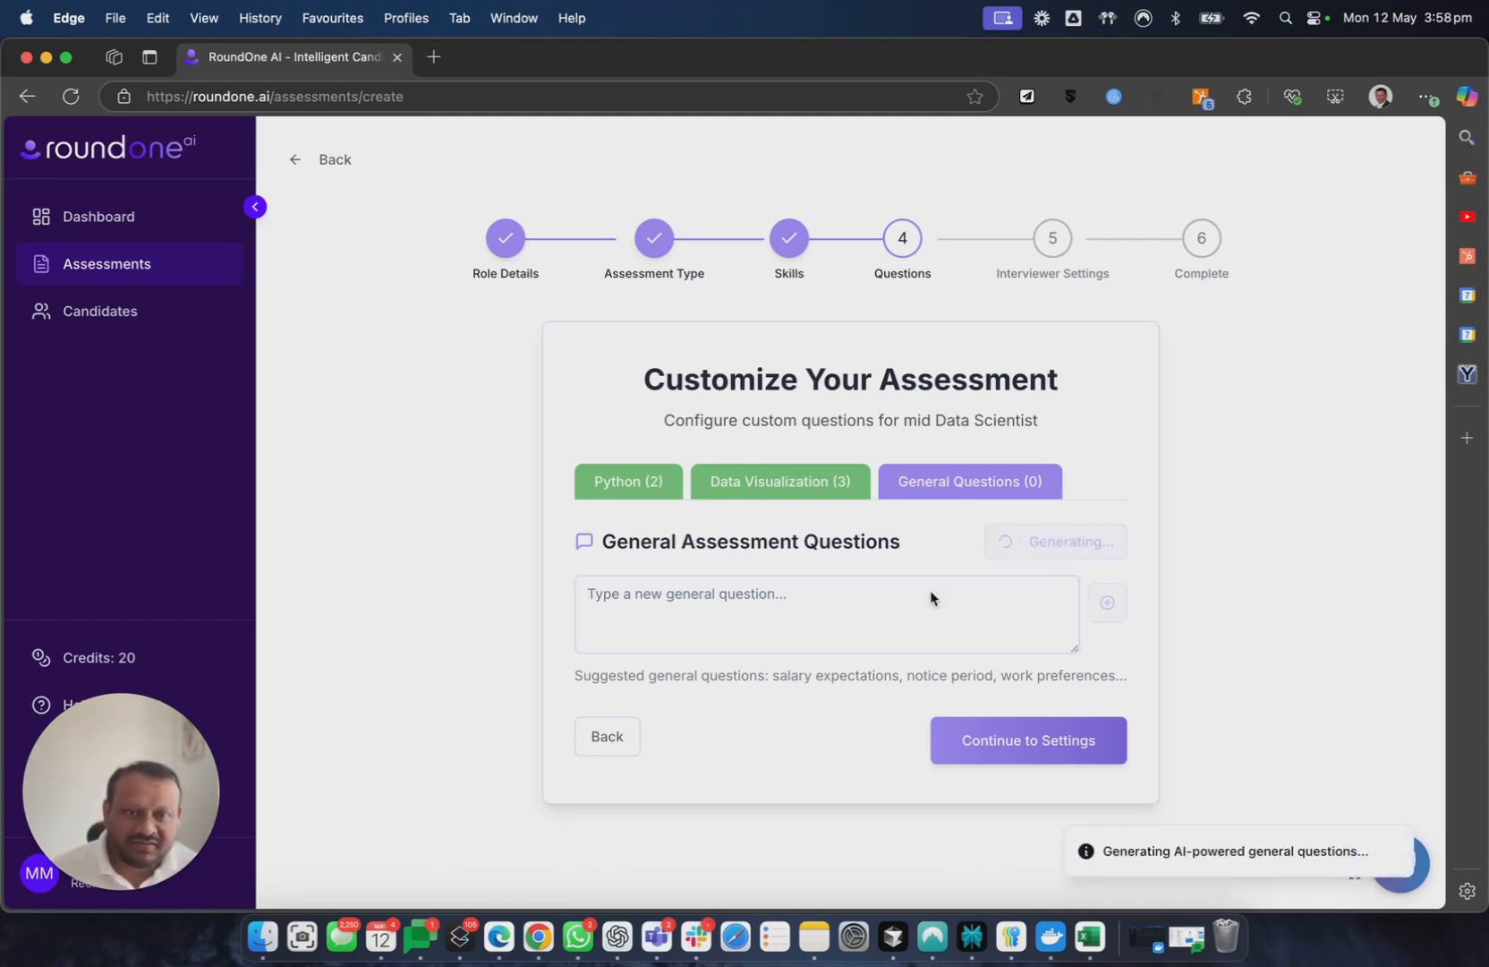
Add the suggested question on current notice period and start availability to the general questions.
scroll(810, 611, down, 2)
drag(639, 555, 913, 553)
click(931, 556)
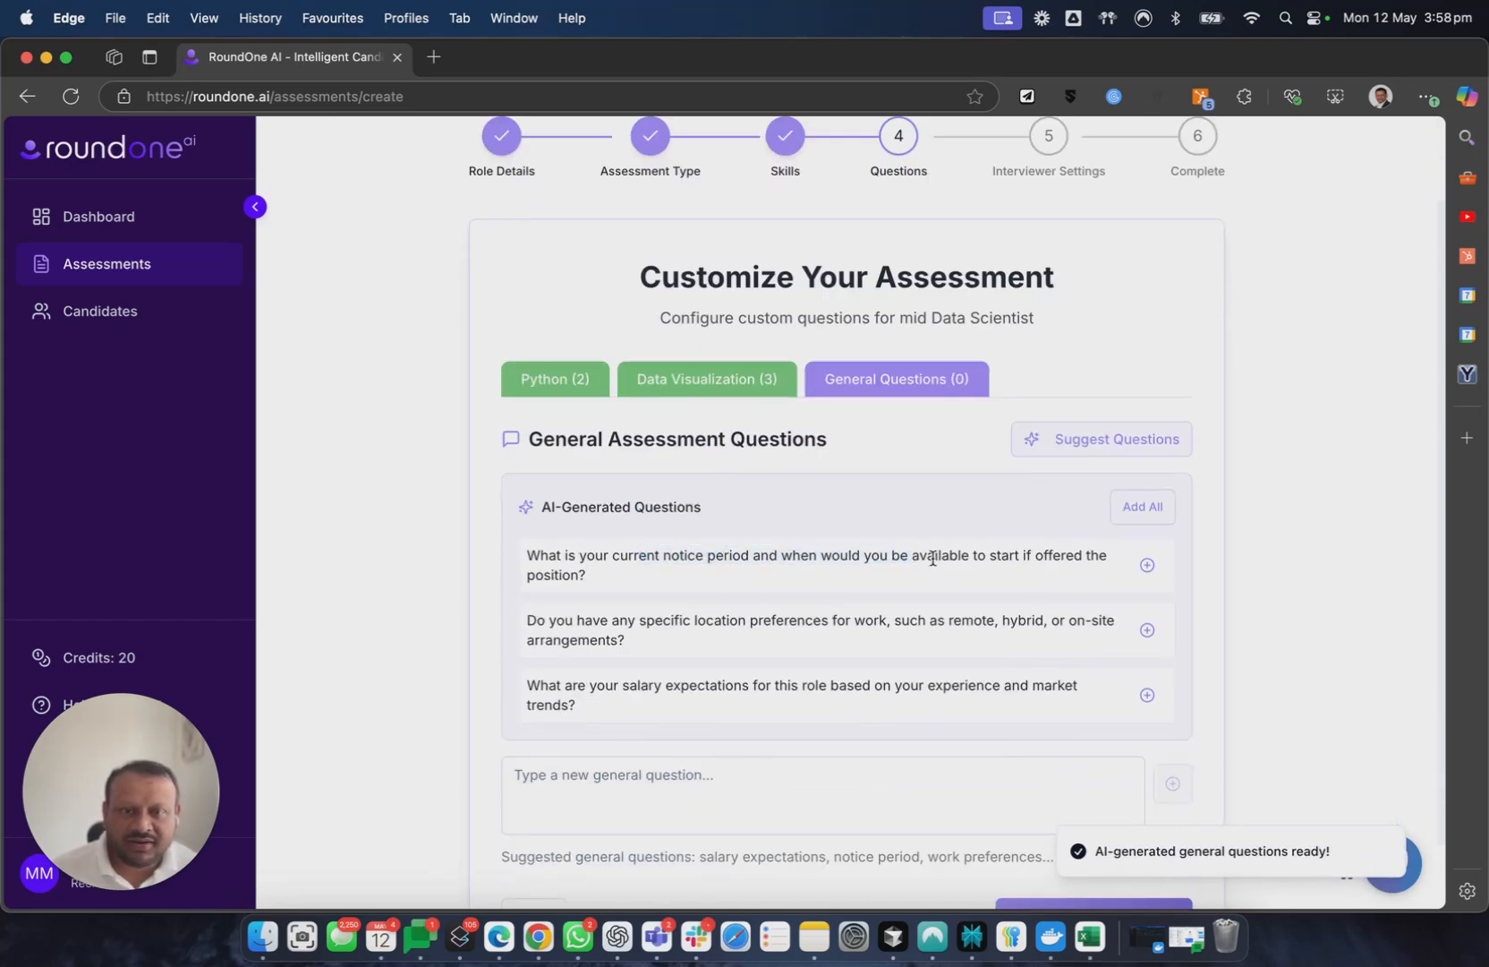
click(1145, 566)
Add the suggested question on remote, hybrid or on-site location preferences to the general questions.
scroll(696, 549, down, 2)
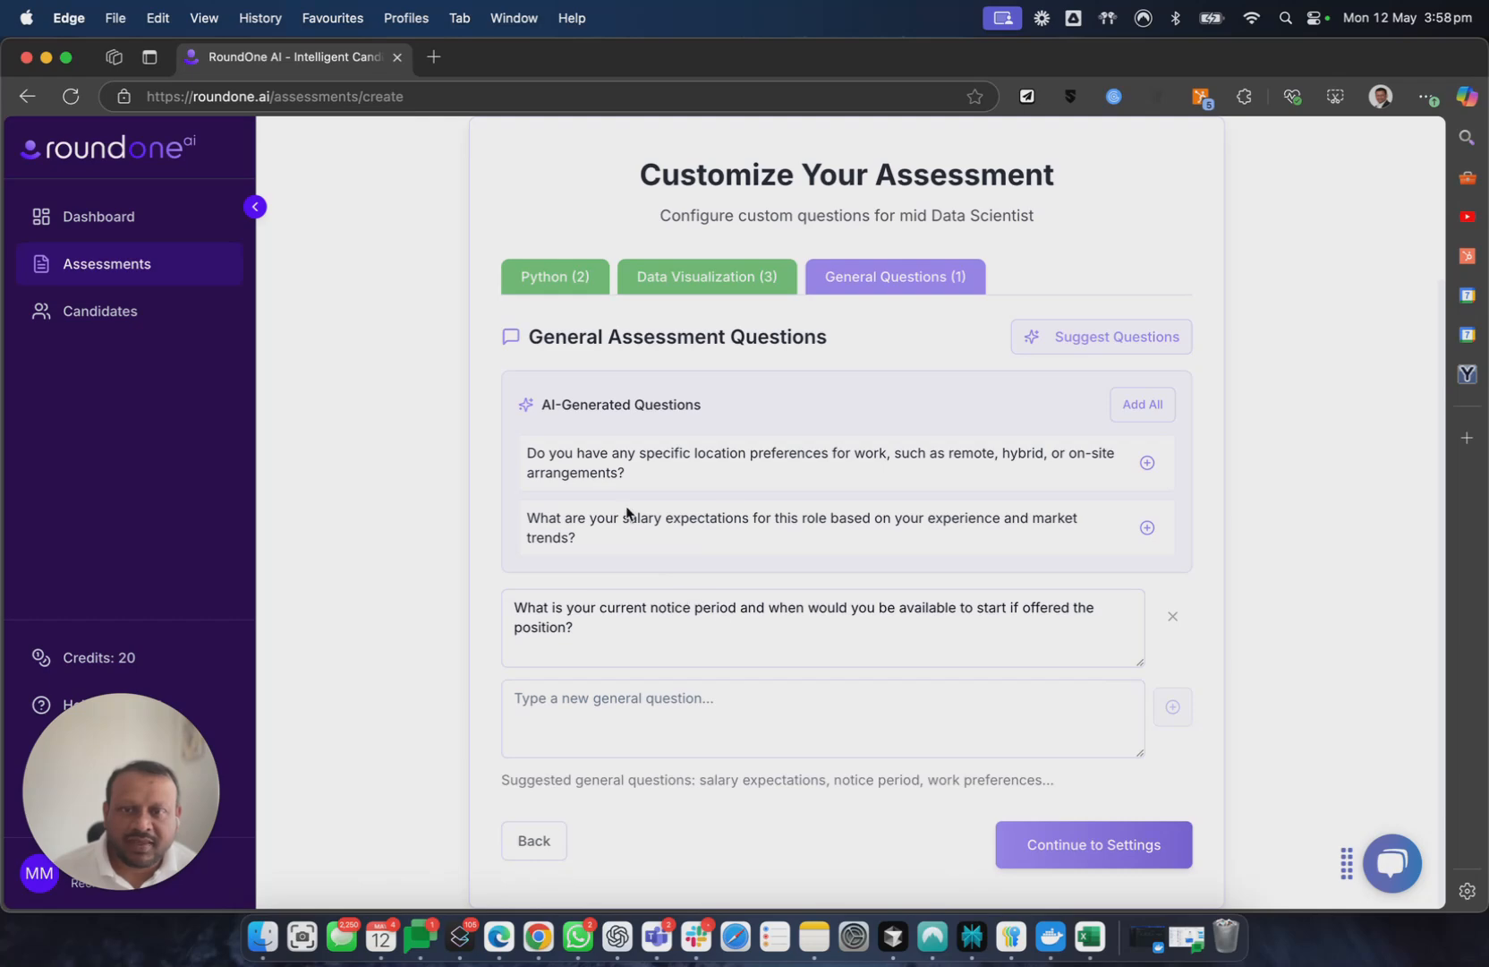
drag(617, 517, 690, 518)
drag(694, 453, 950, 454)
click(1173, 464)
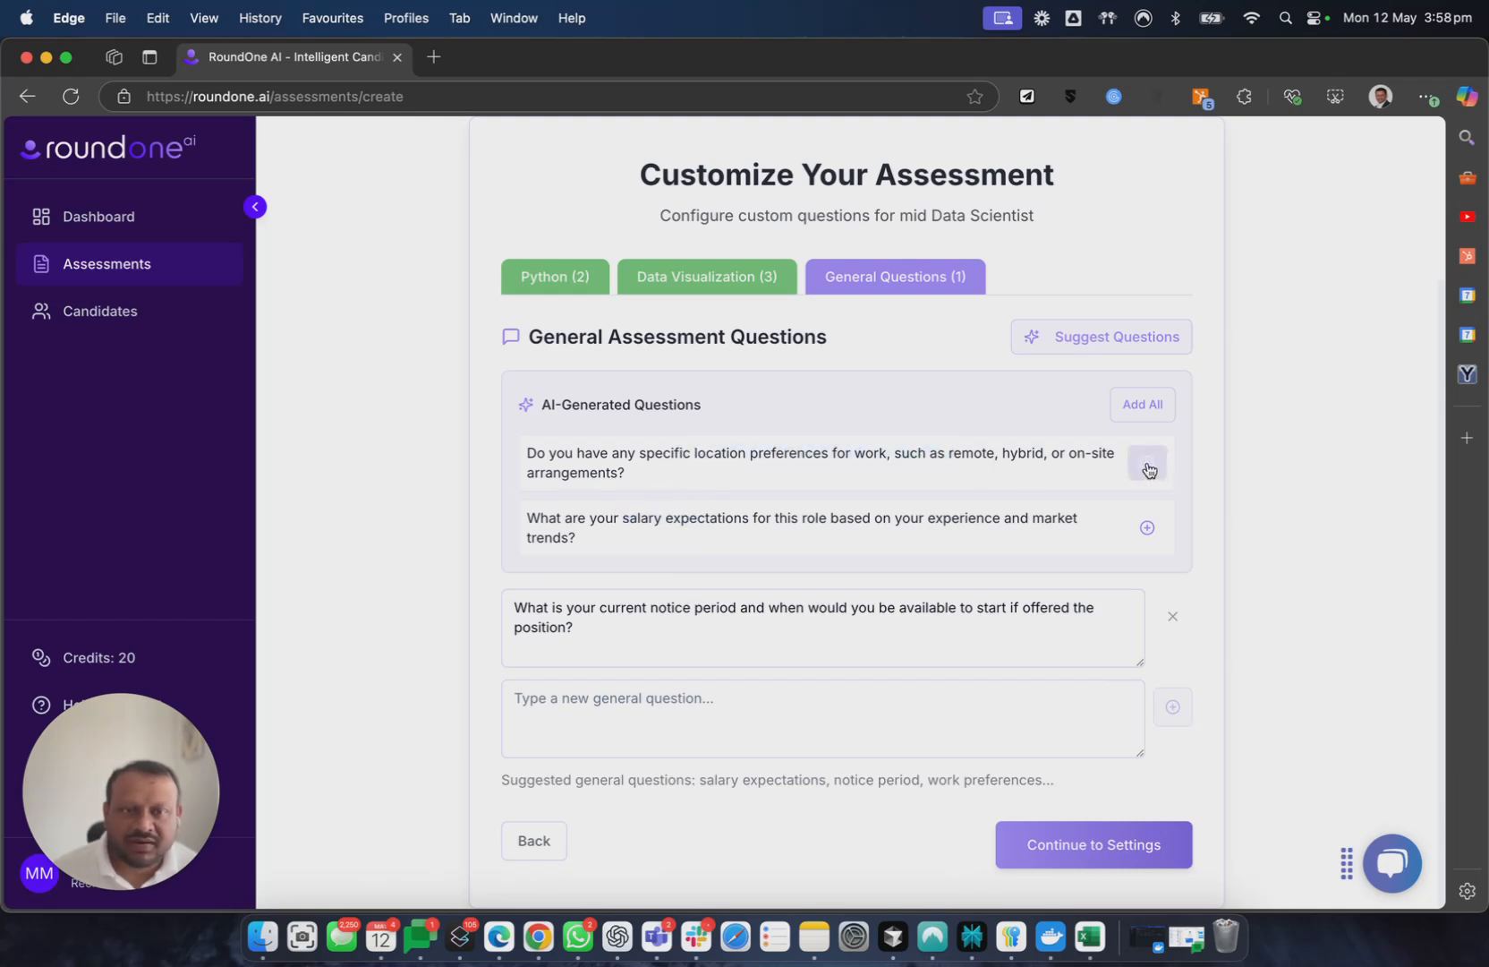
click(1148, 464)
Proceed to the interviewer settings and set the interview language to English with a British AI accent.
scroll(1257, 712, down, 1)
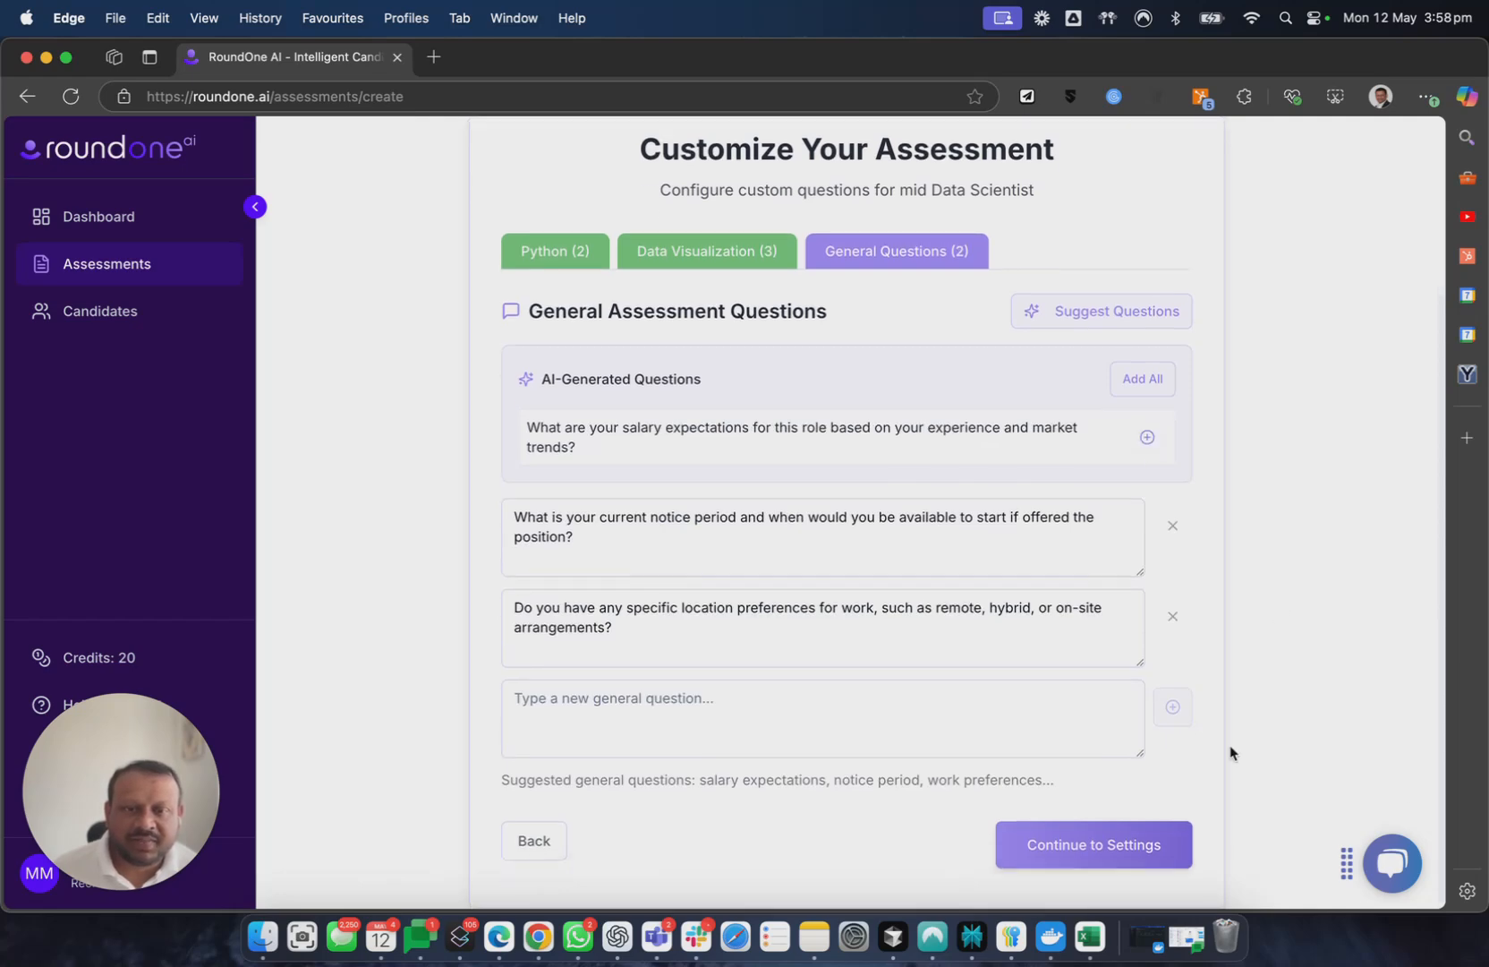
click(1132, 857)
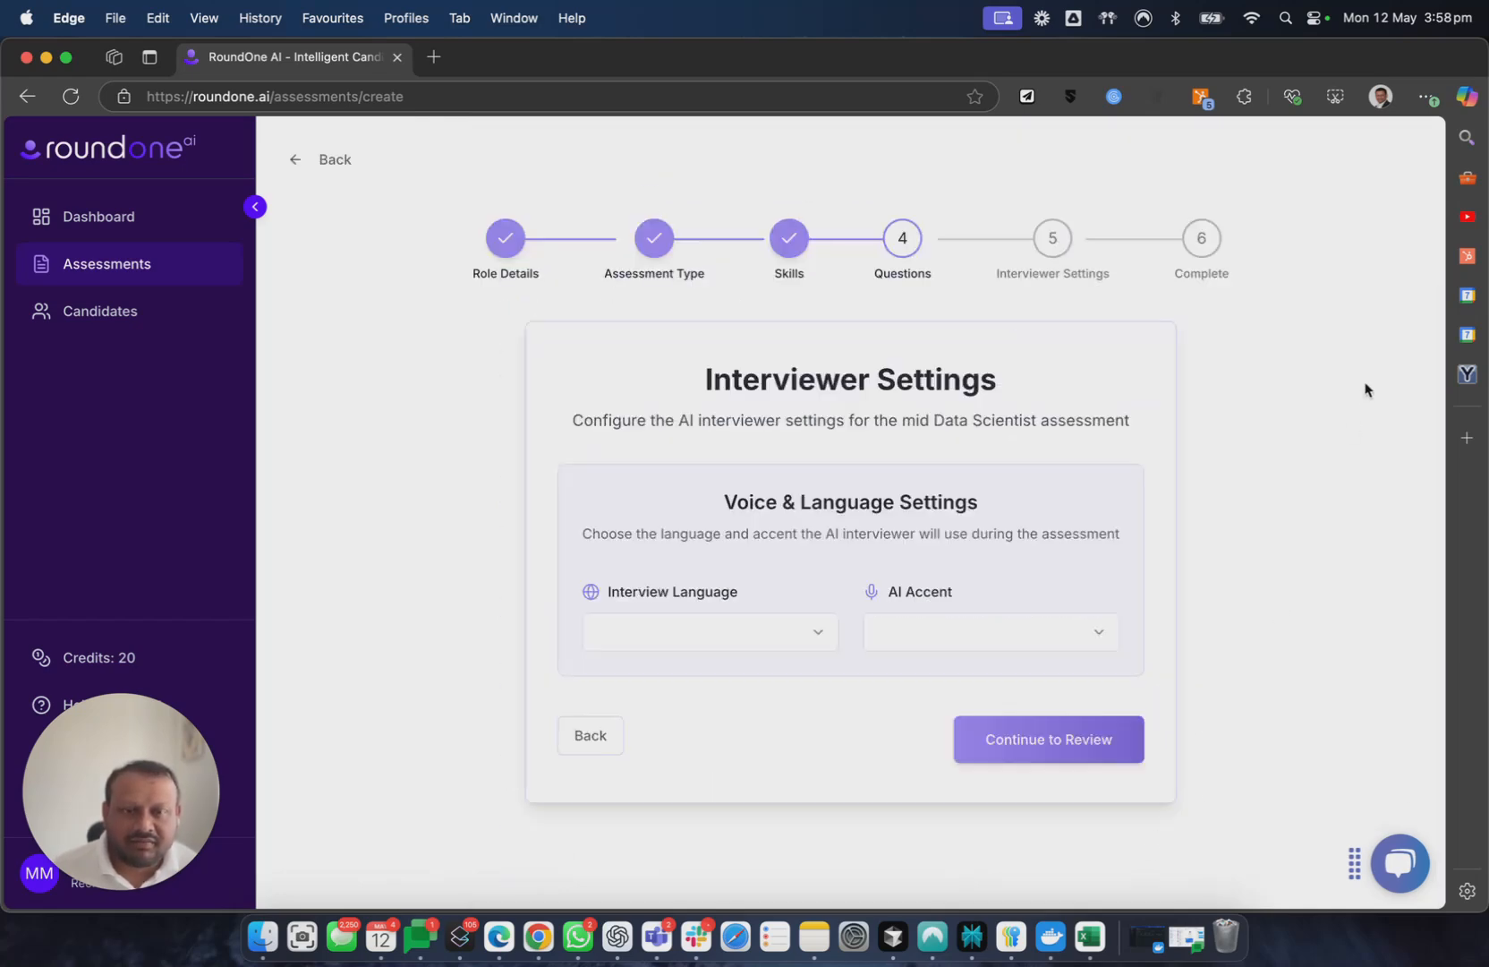
click(787, 635)
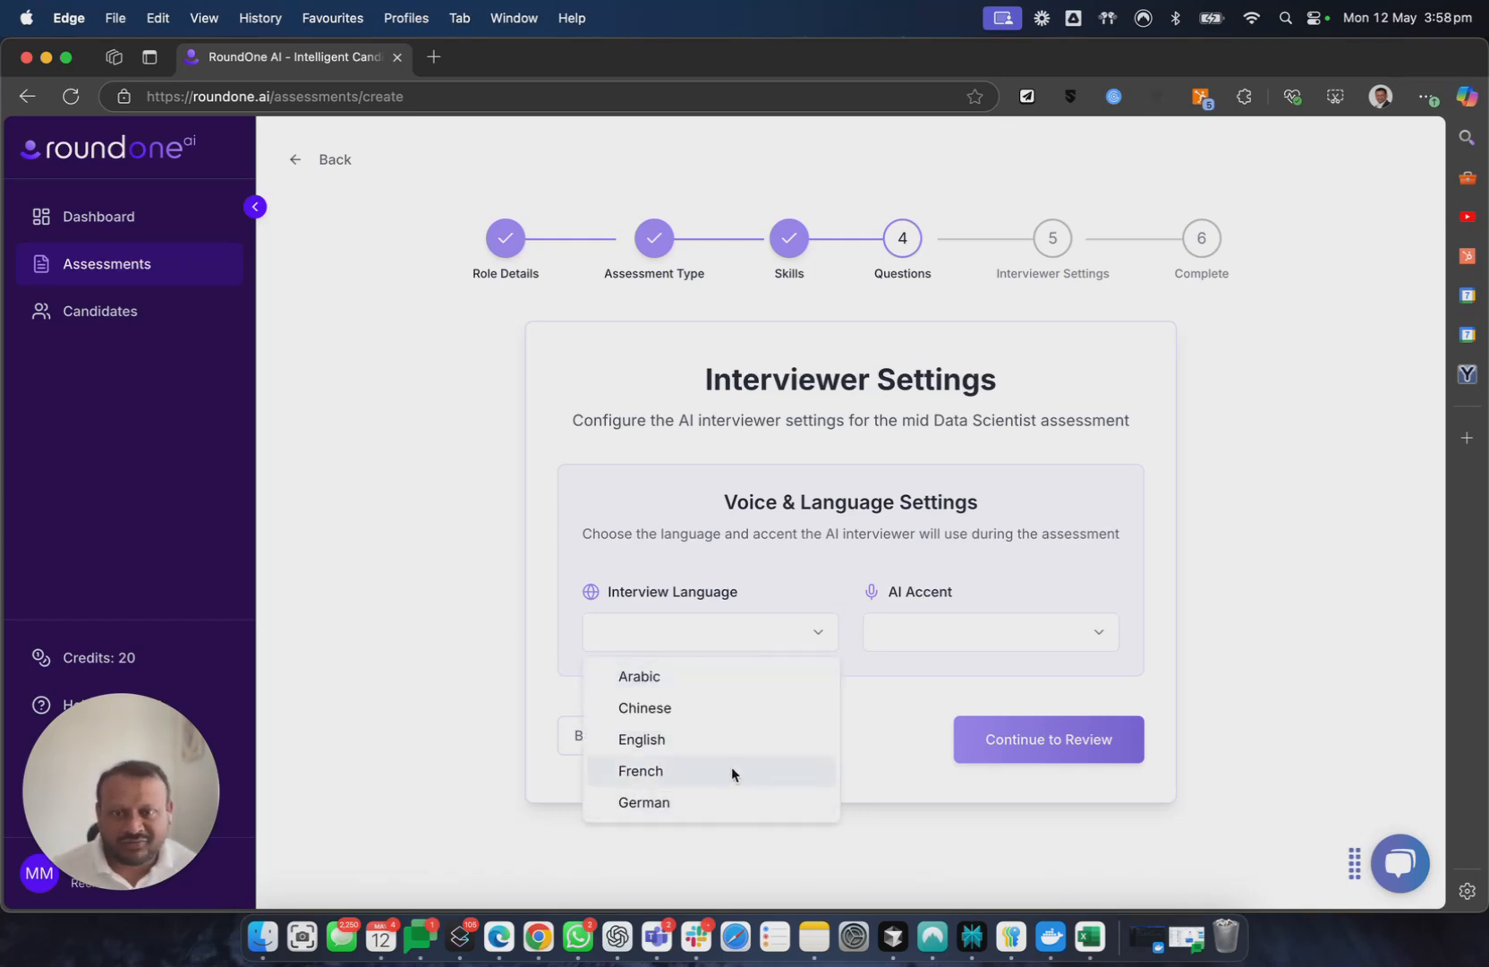
click(646, 740)
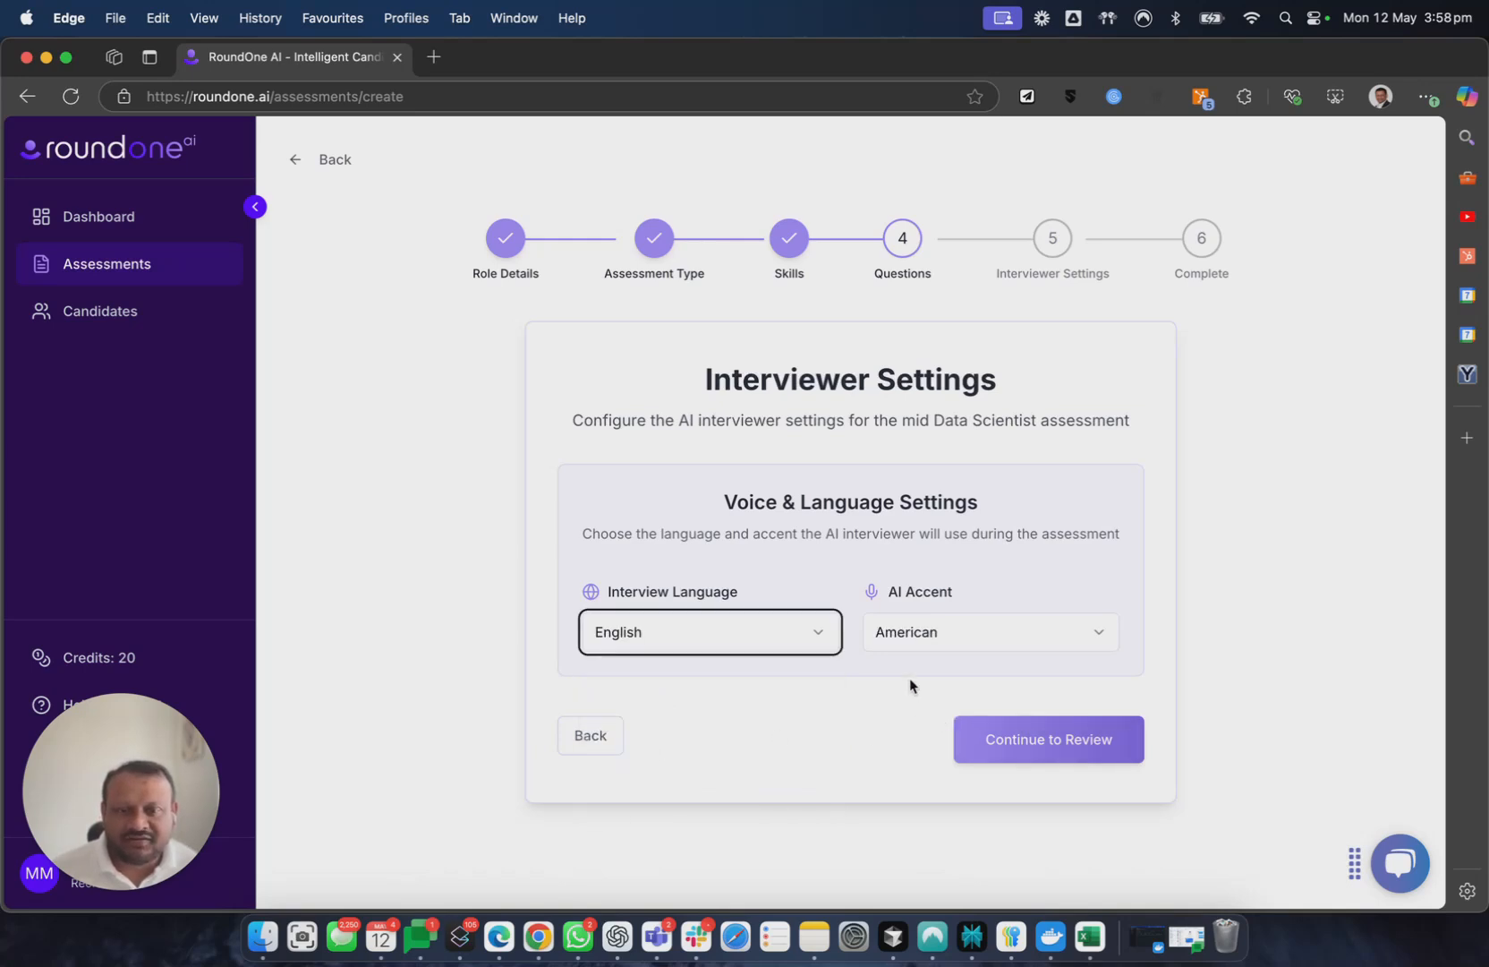
click(927, 633)
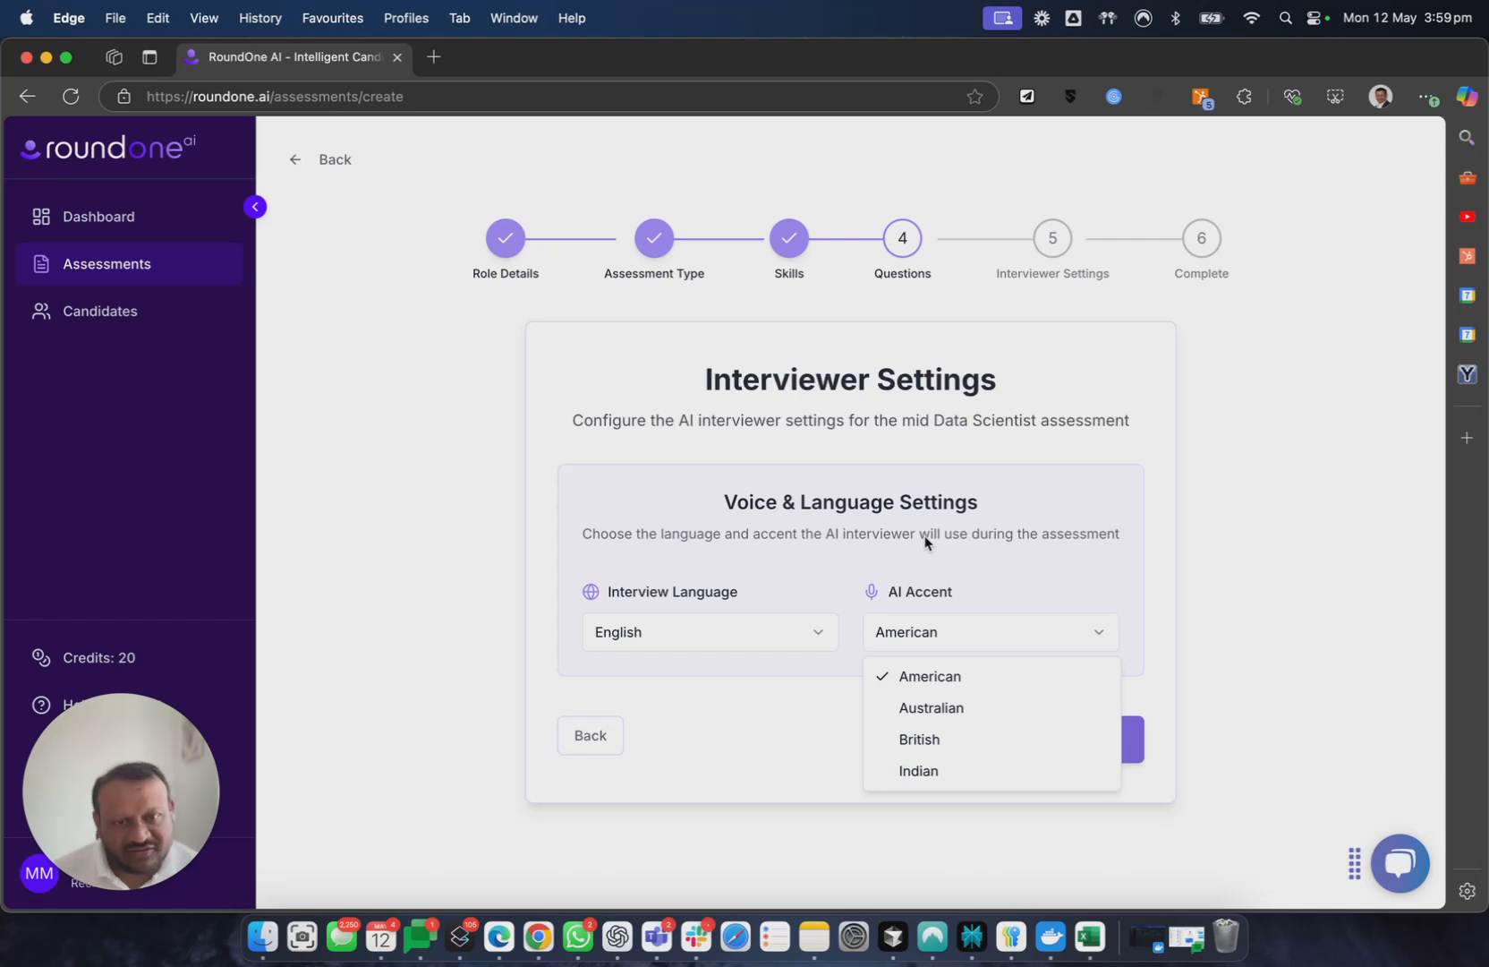
click(929, 739)
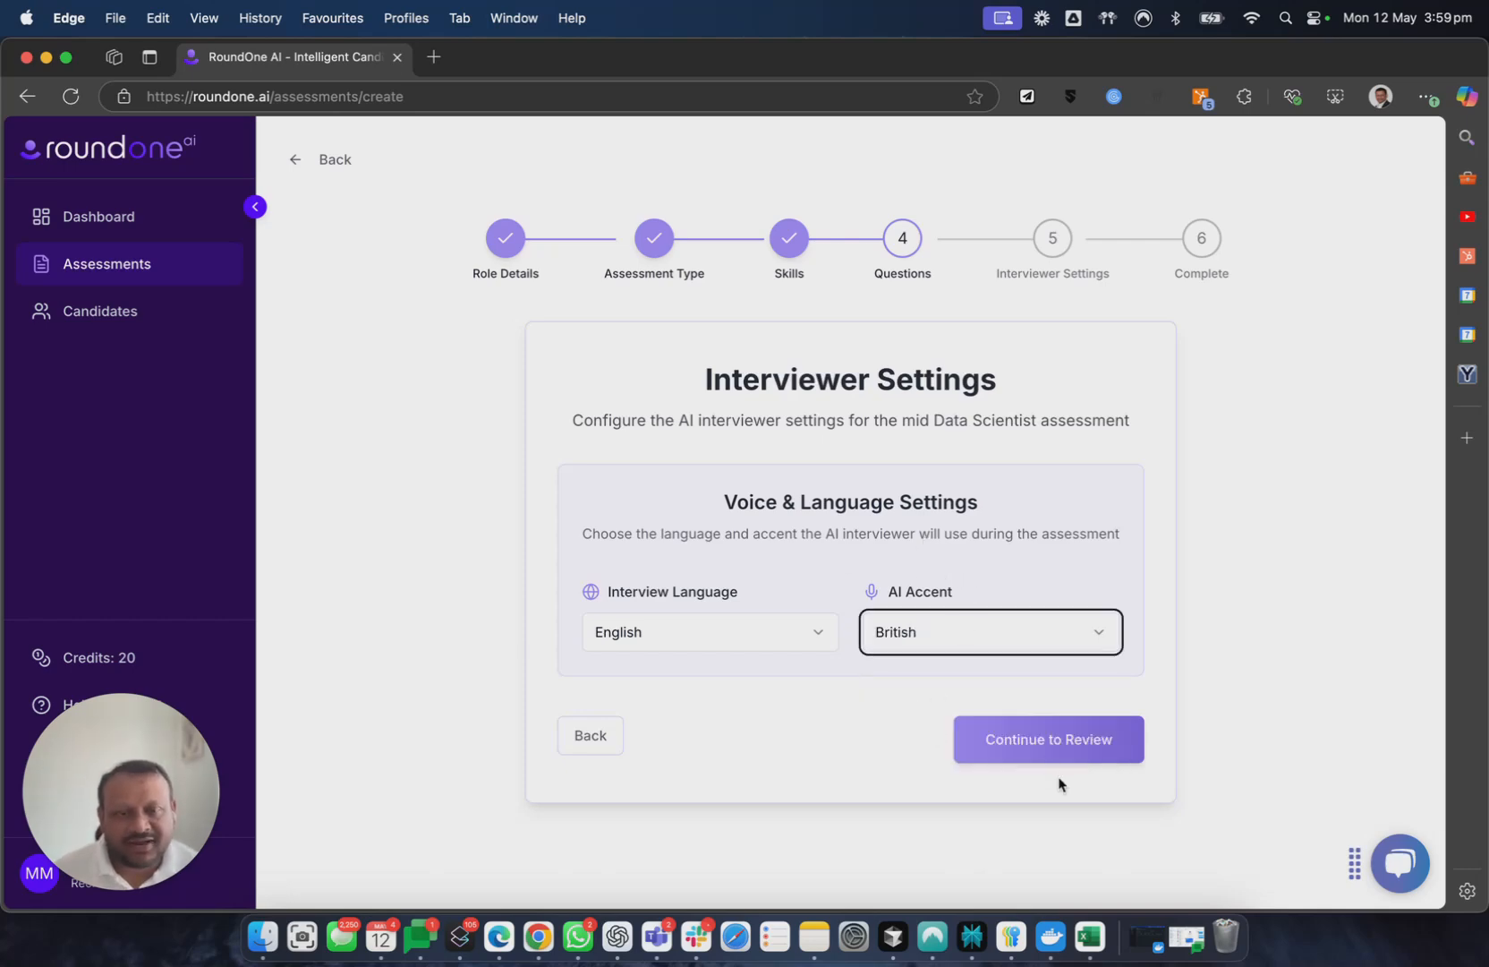
Continue to the review stage, check the assessment overview and create the assessment.
click(1028, 747)
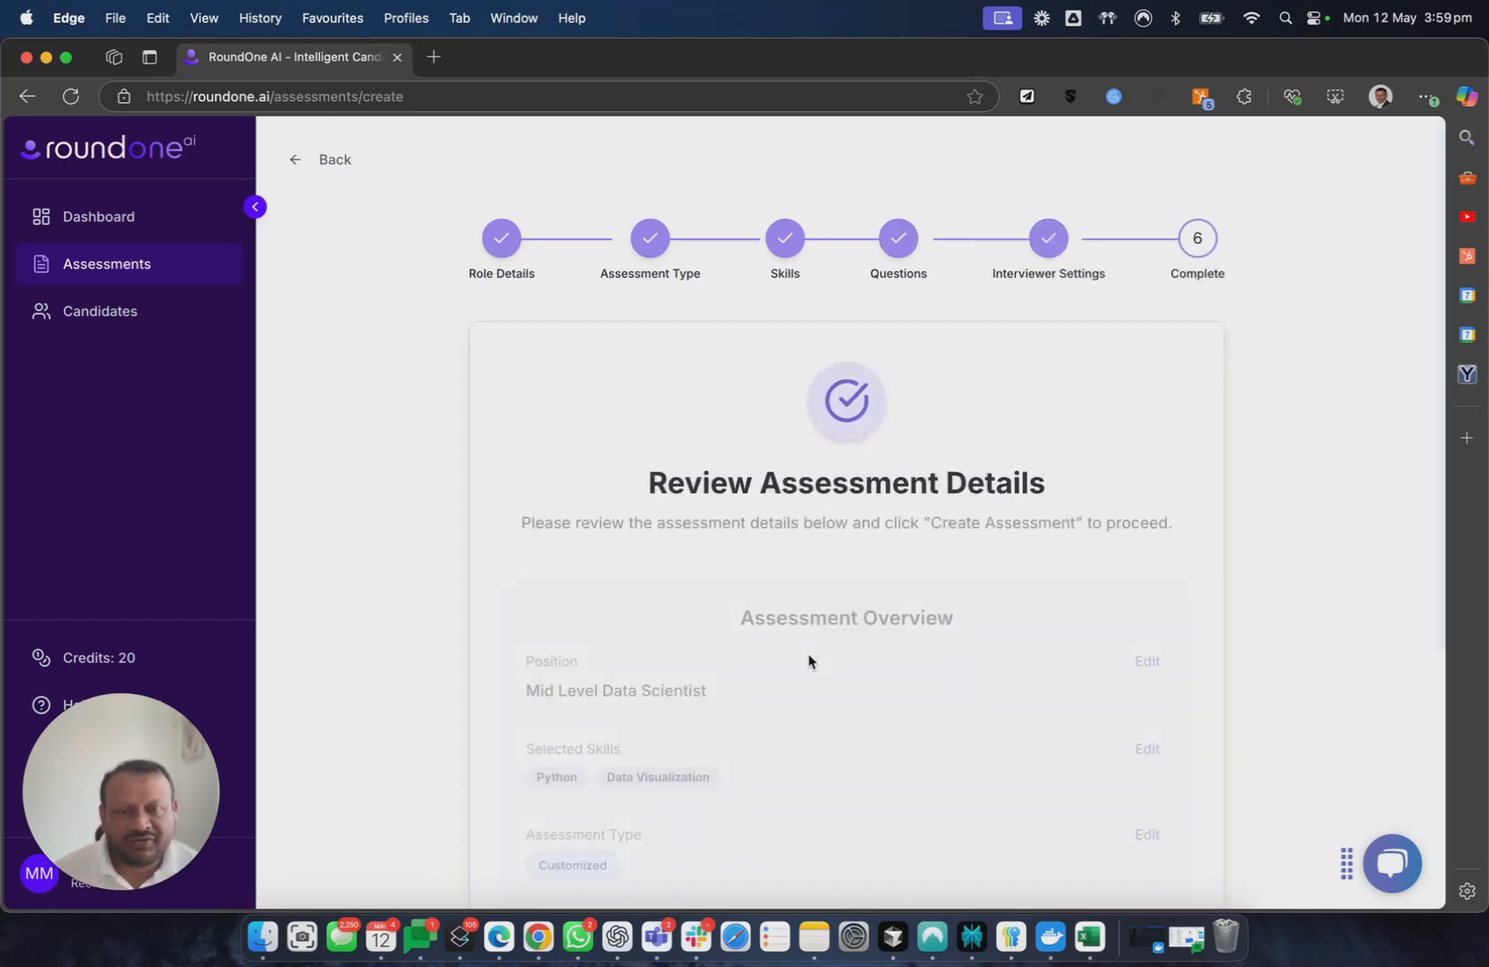
scroll(812, 655, down, 5)
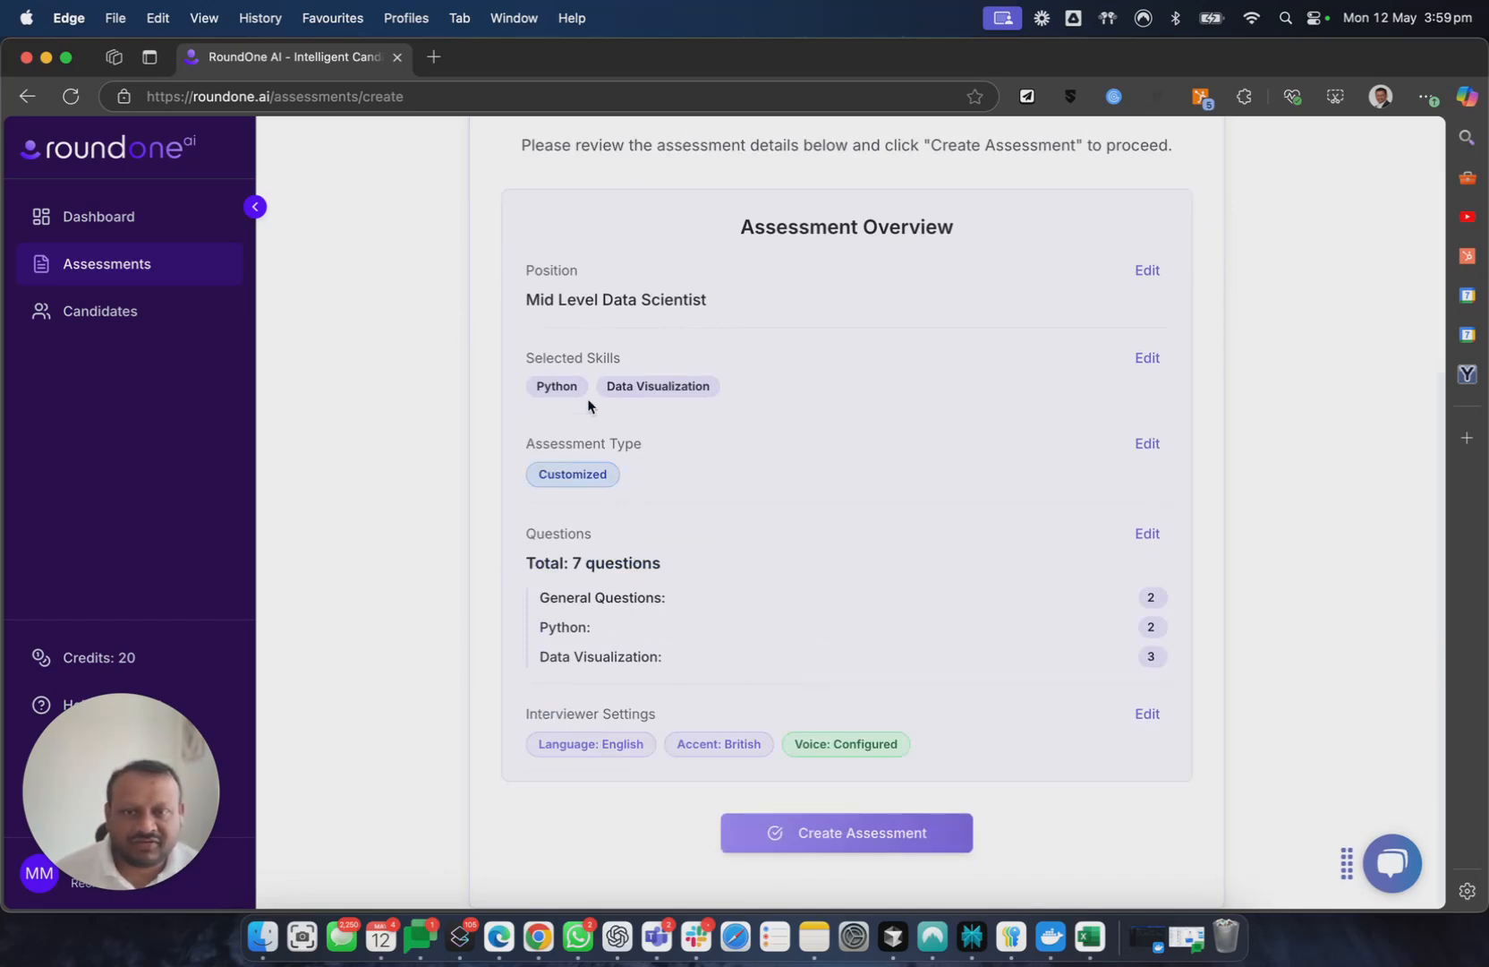
click(884, 834)
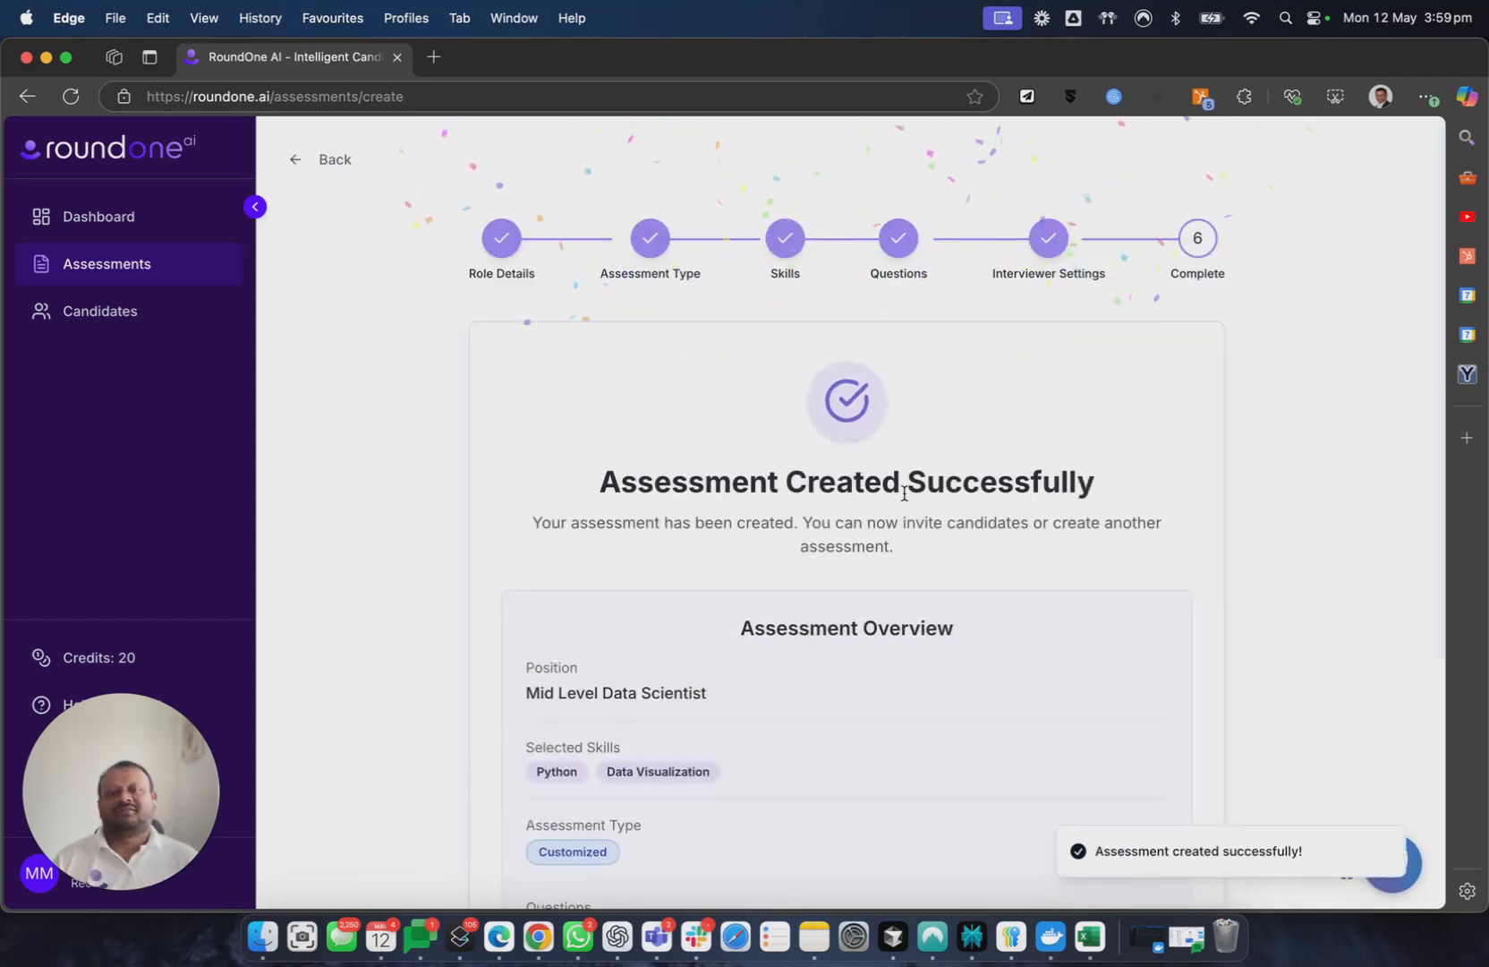
Open the newly created Data Scientist assessment and look over its candidates, skills, questions and interview settings.
scroll(902, 496, down, 2)
scroll(903, 501, down, 2)
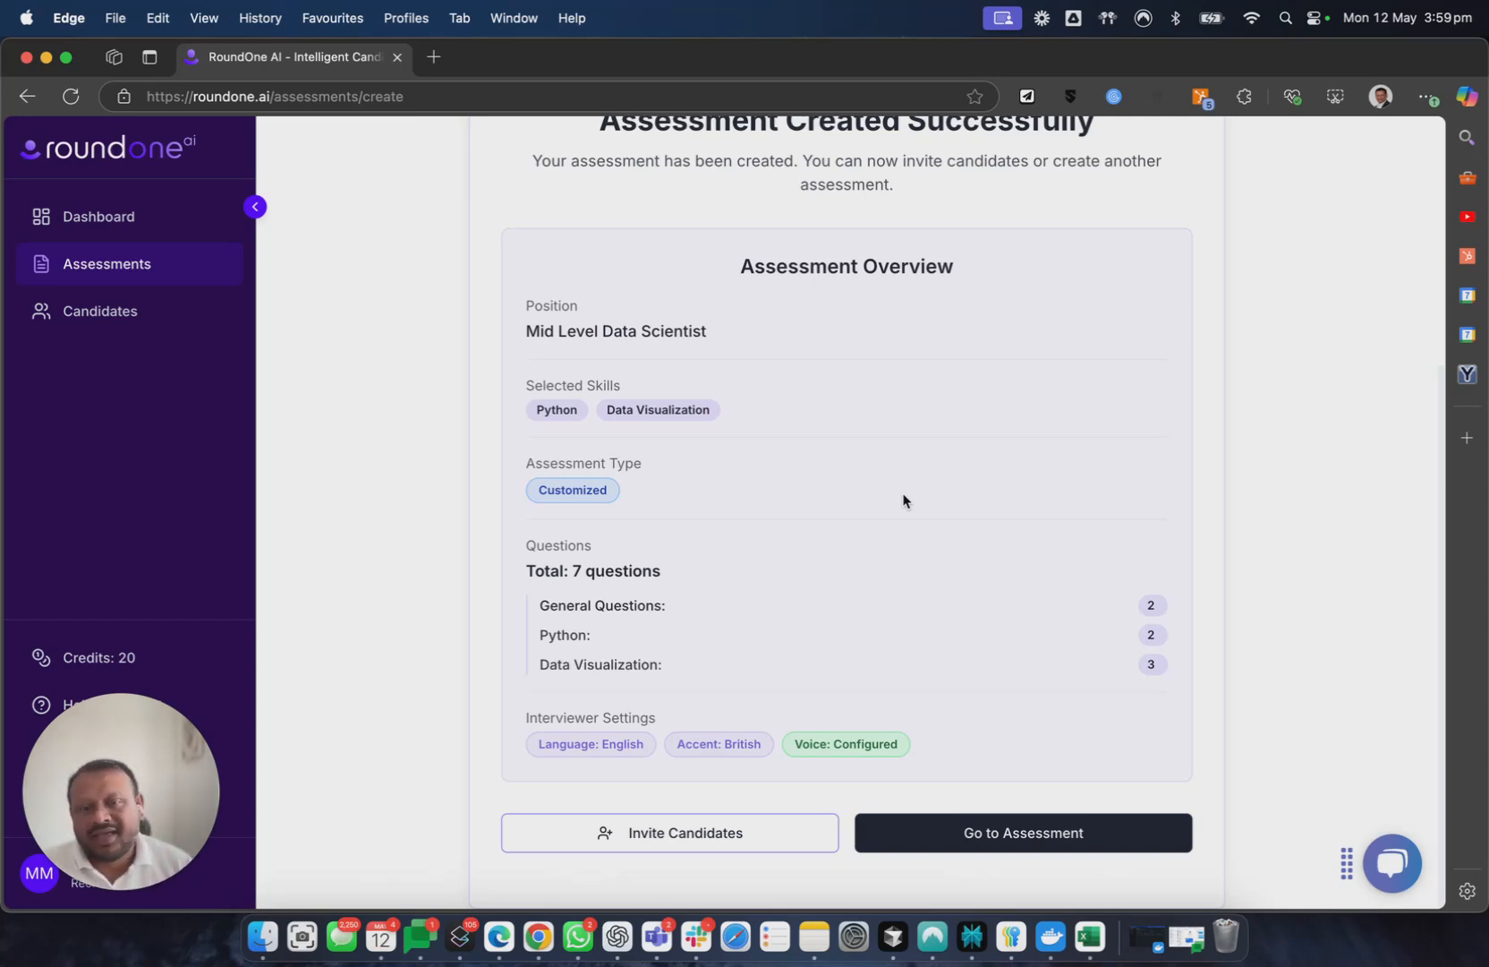
click(1051, 837)
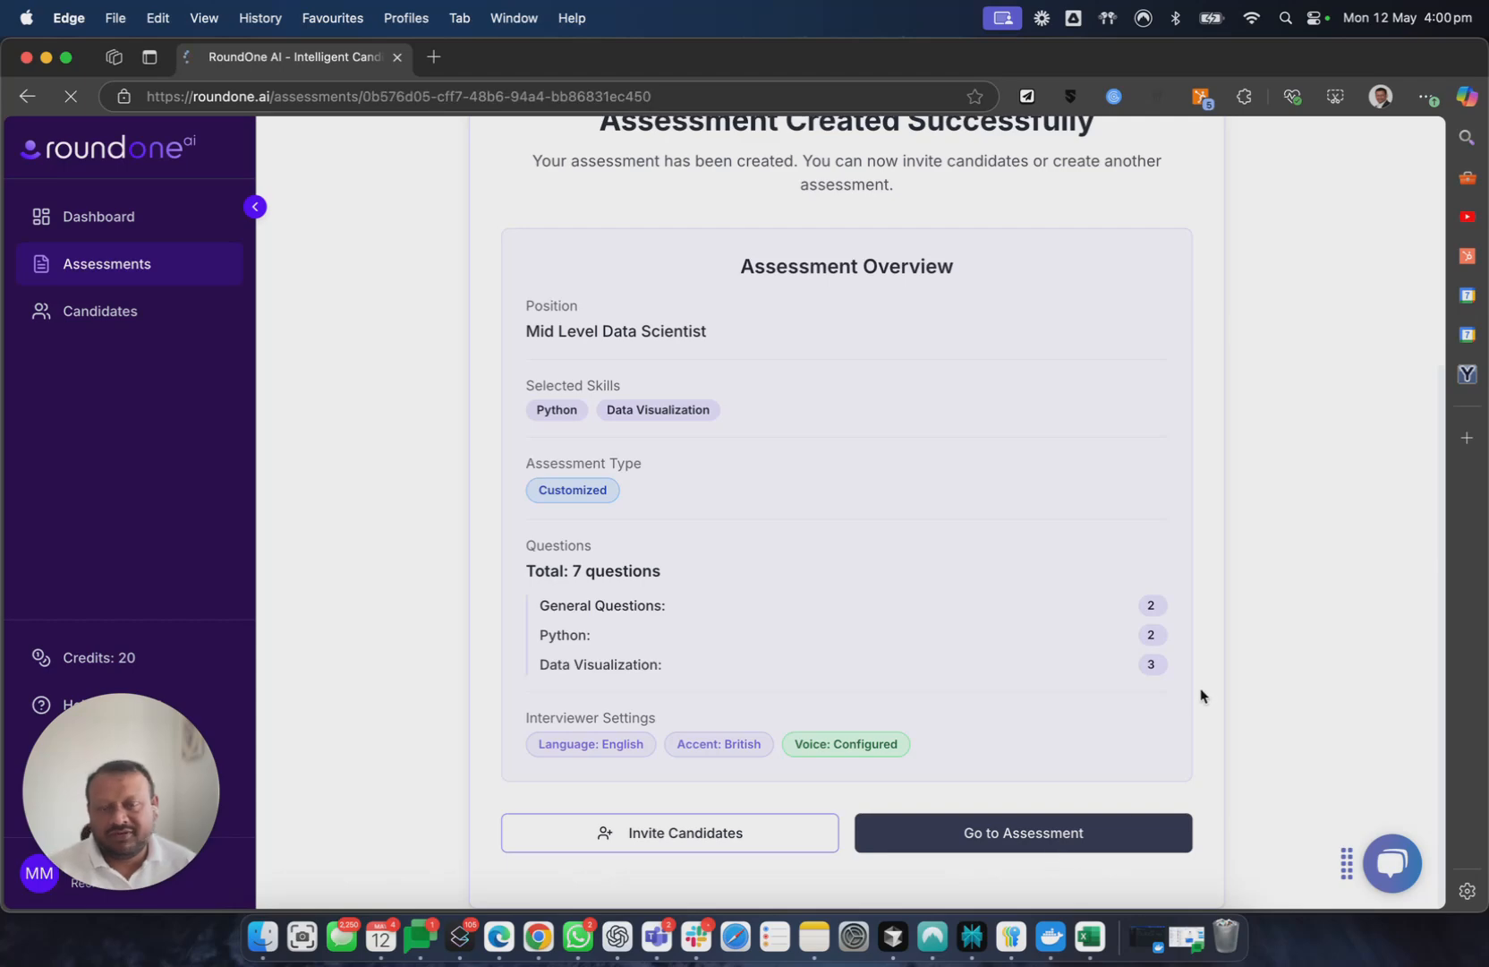
scroll(1159, 631, down, 3)
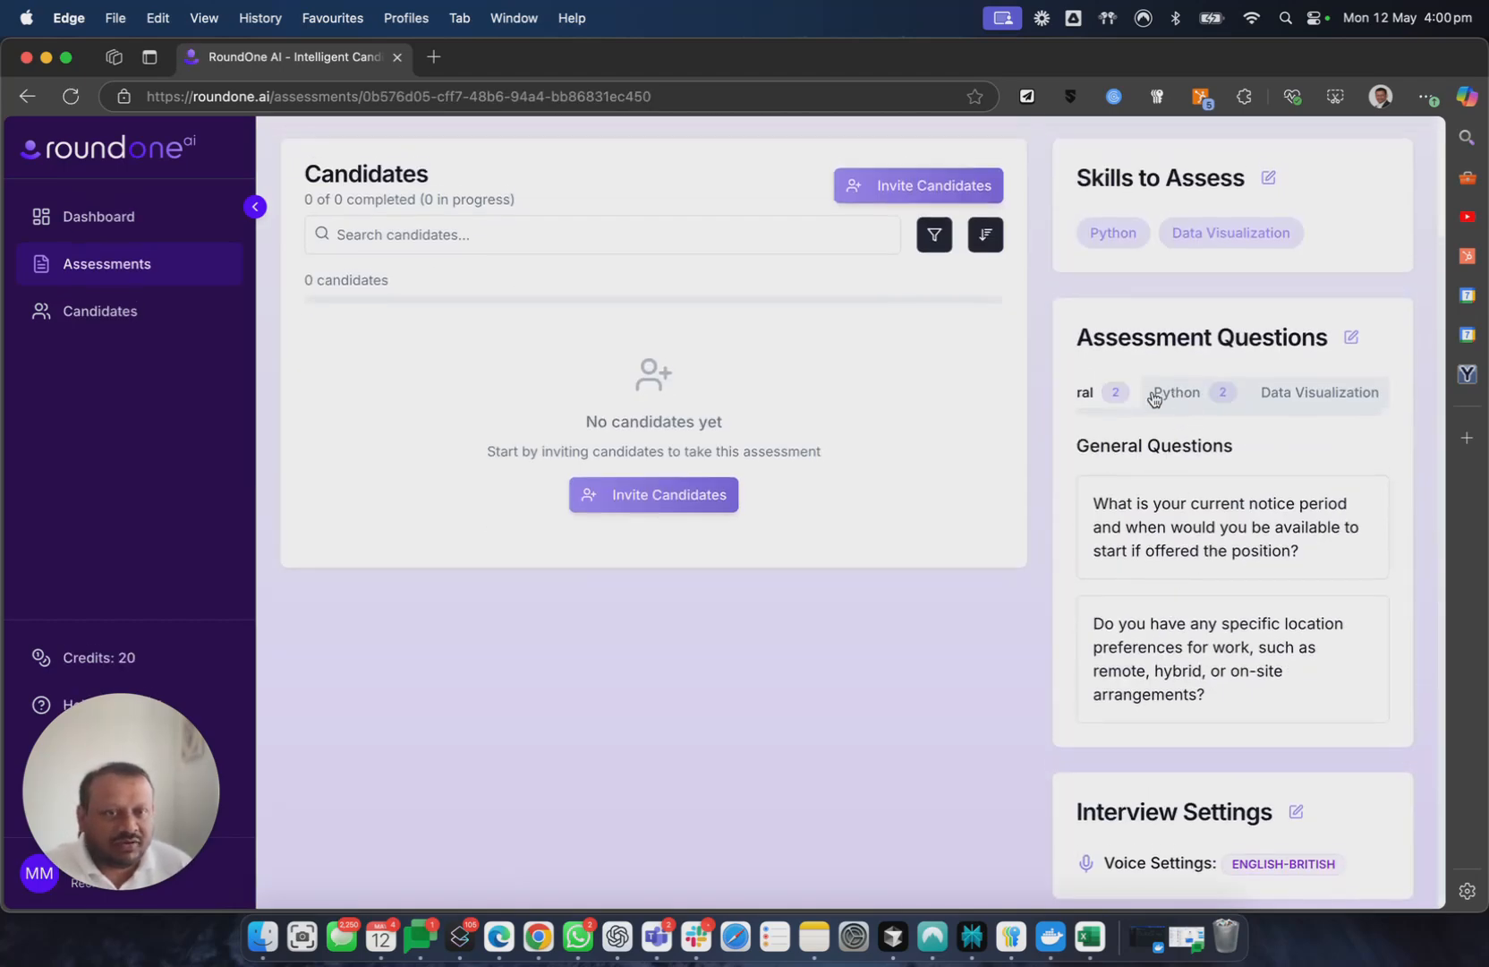
scroll(1259, 587, down, 1)
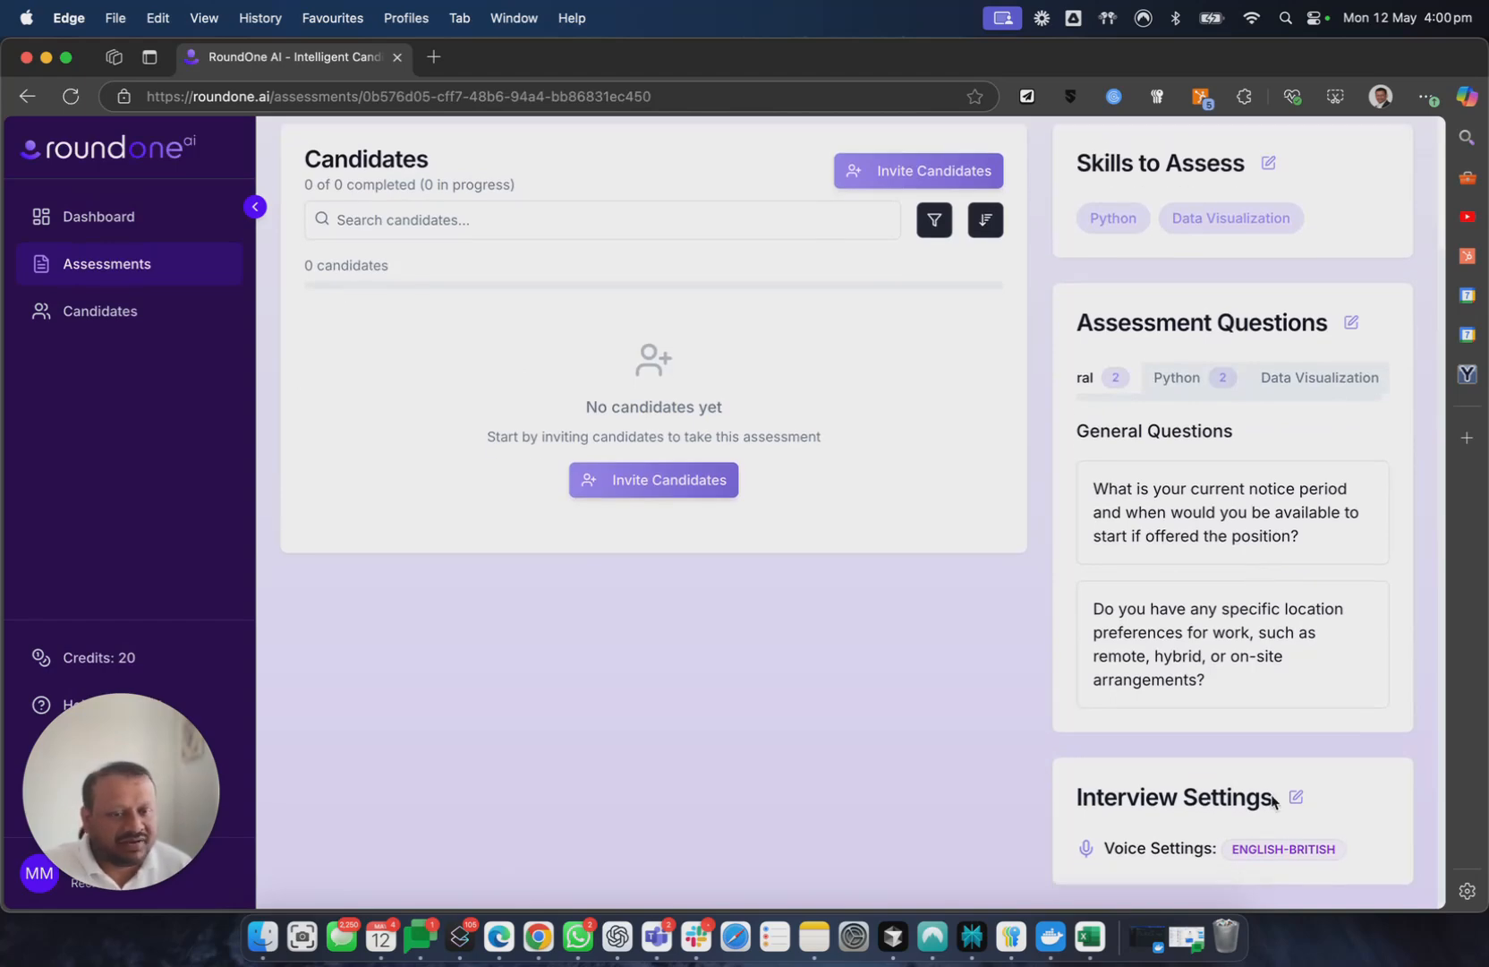
scroll(1248, 788, up, 3)
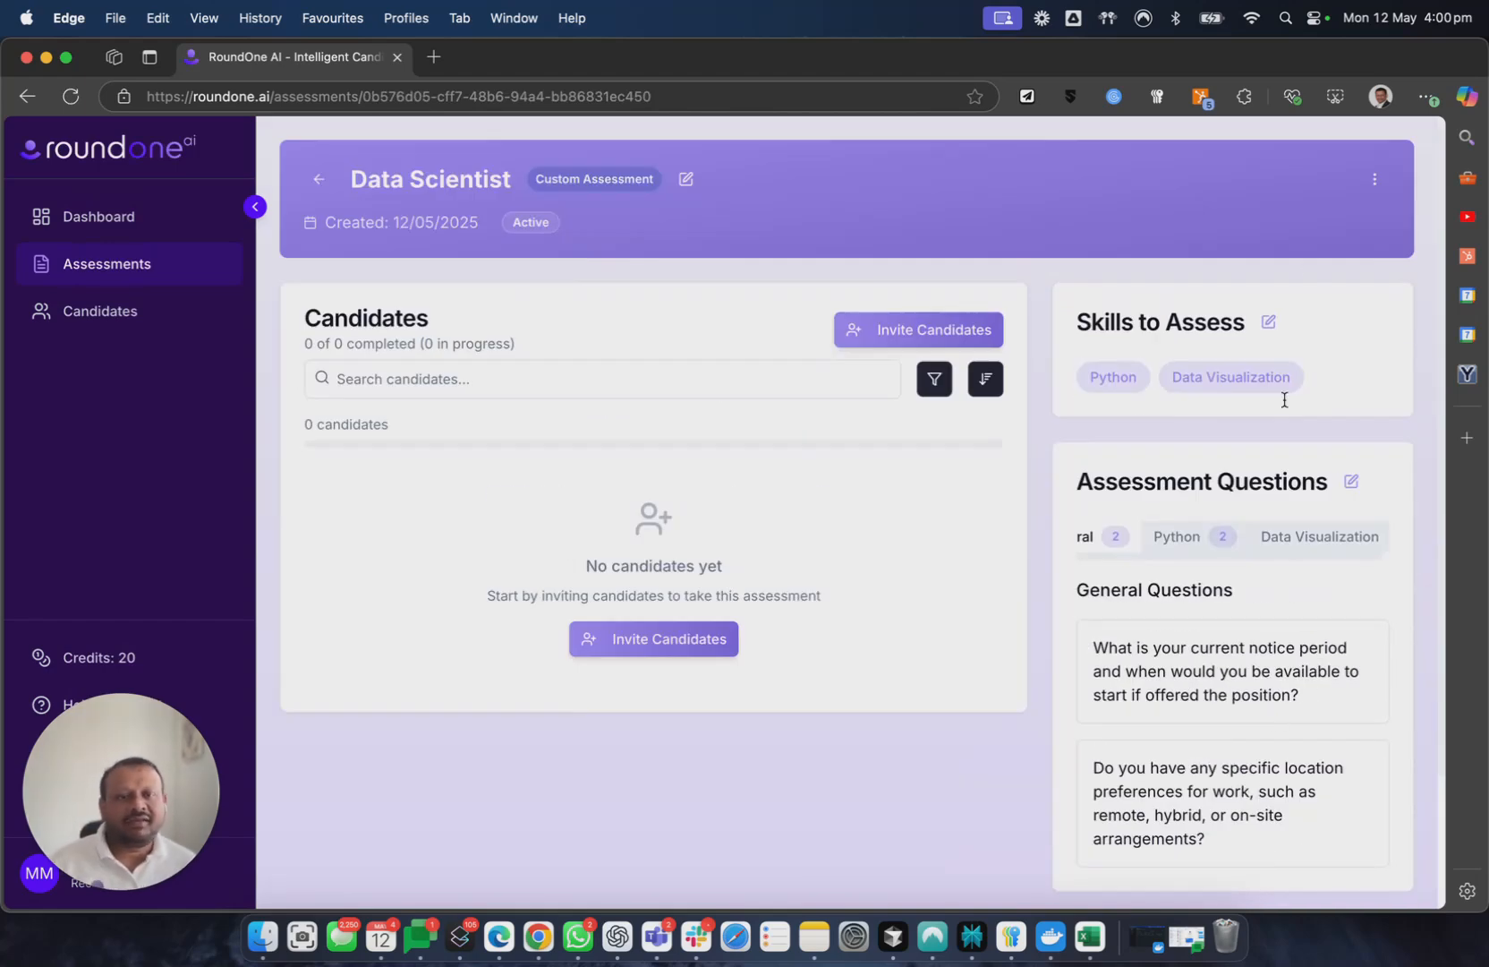